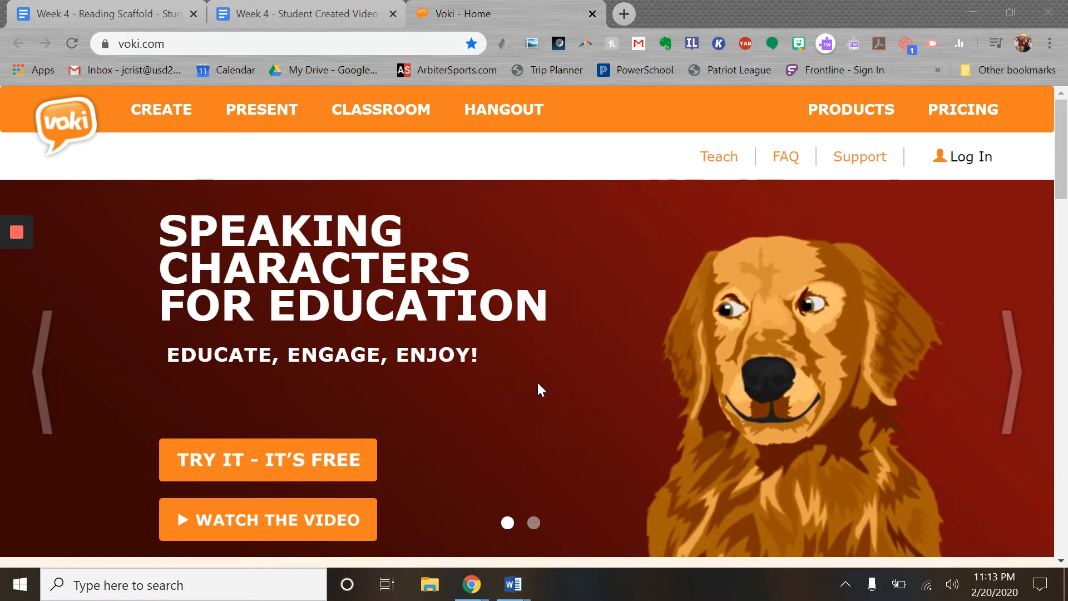
Log in to Voki with the account email and password
{"action": "mouse_move", "coordinate": [745, 367]}
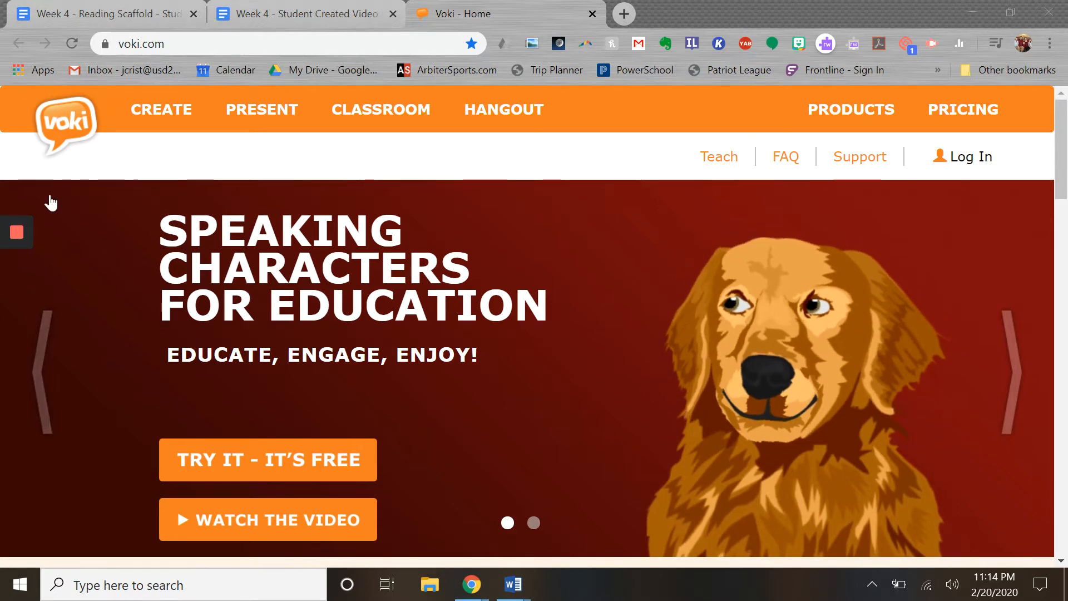
{"action": "left_click", "coordinate": [960, 159]}
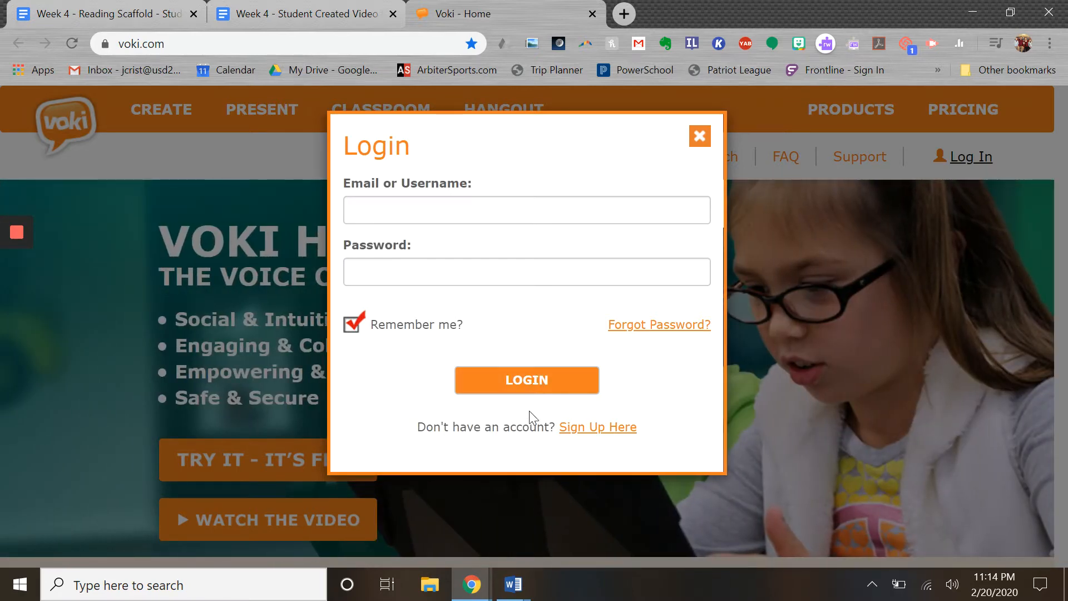
{"action": "left_click", "coordinate": [453, 219]}
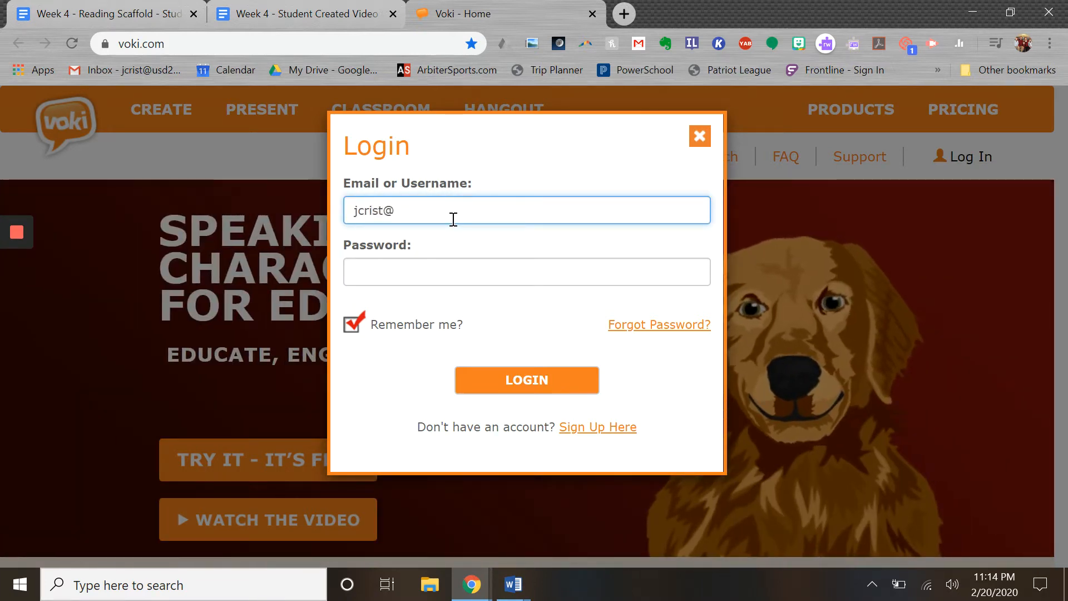
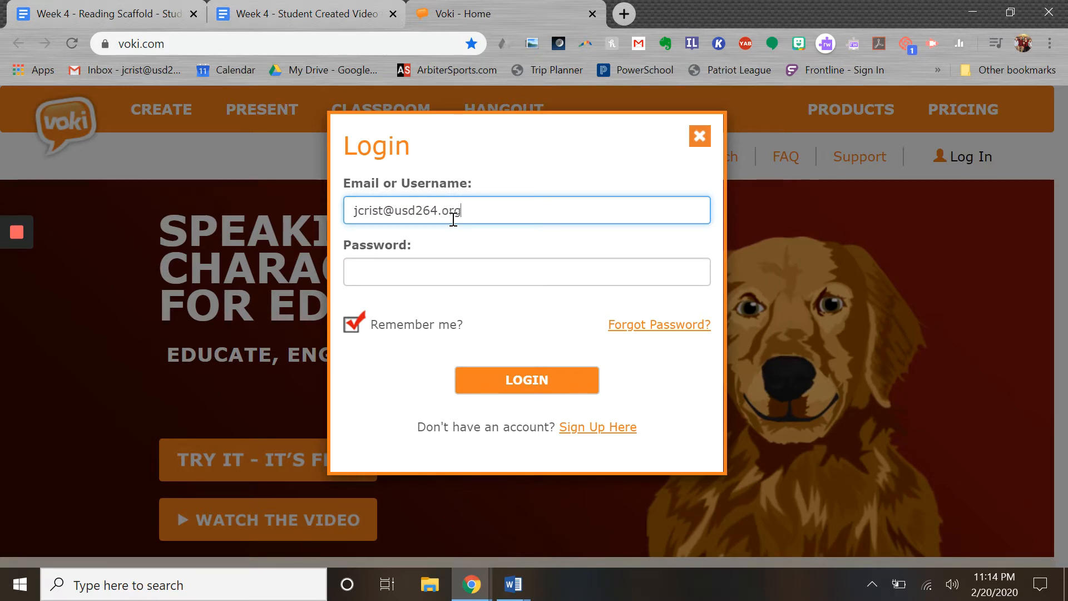
{"action": "key", "text": "Tab"}
{"action": "type", "text": "•••"}
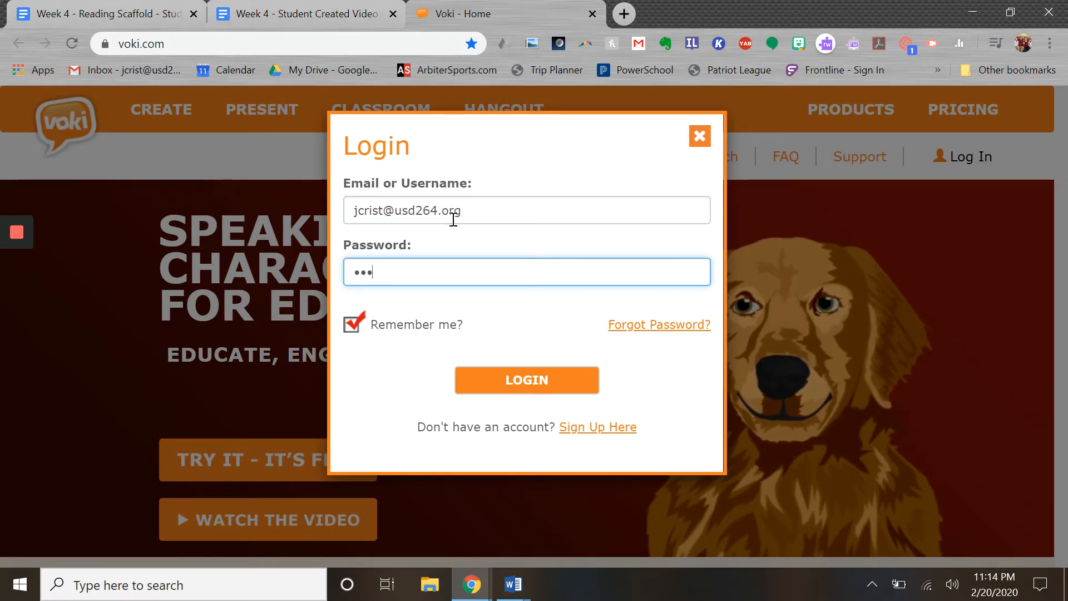
{"action": "type", "text": "•••••"}
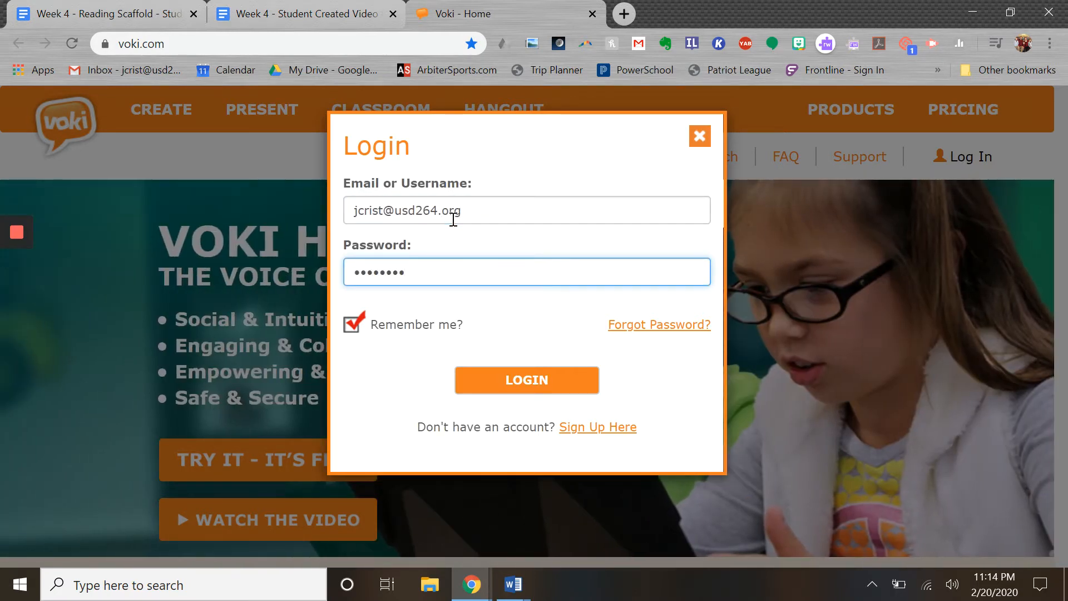
{"action": "left_click", "coordinate": [520, 376]}
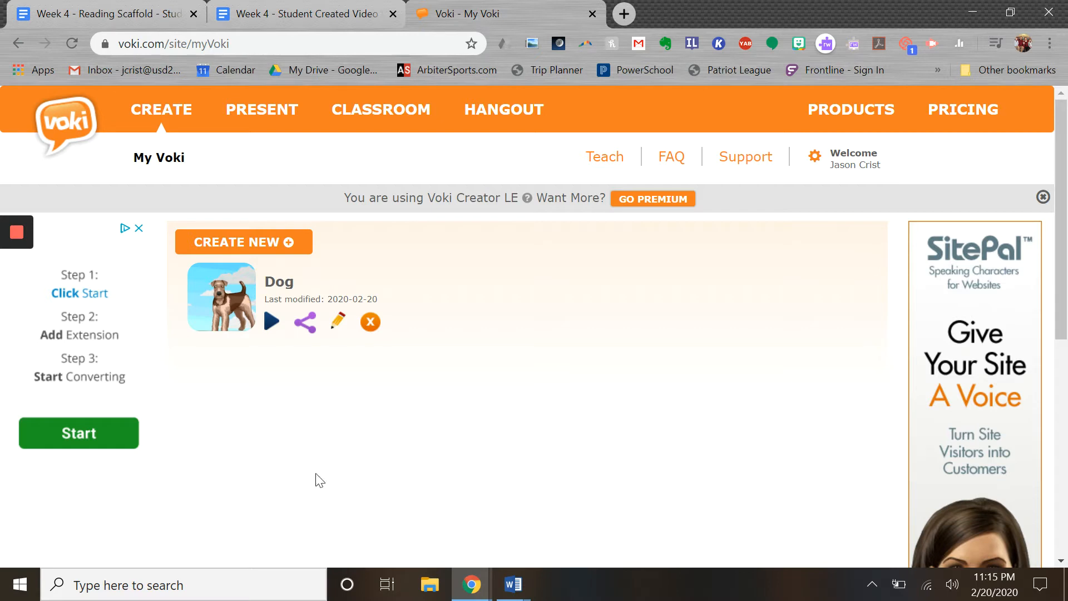
Close the side advertisement and create a new Voki from My Voki
{"action": "left_click", "coordinate": [139, 229]}
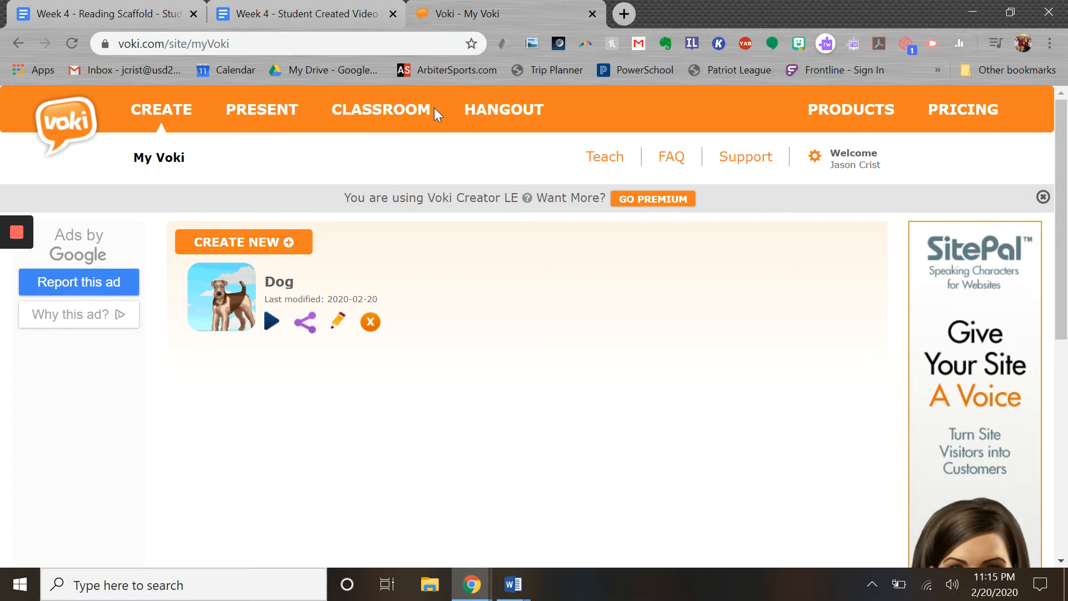
{"action": "left_click", "coordinate": [240, 252]}
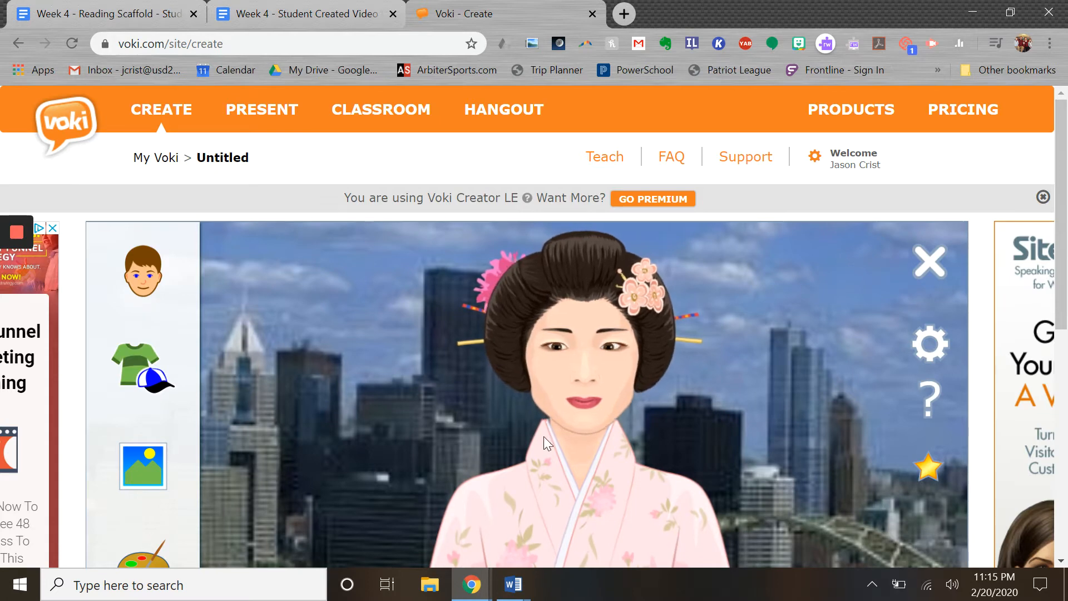
Browse the character categories, viewing Greek Mythology and then Dogs
{"action": "scroll", "coordinate": [416, 449], "scroll_direction": "down", "scroll_amount": 1}
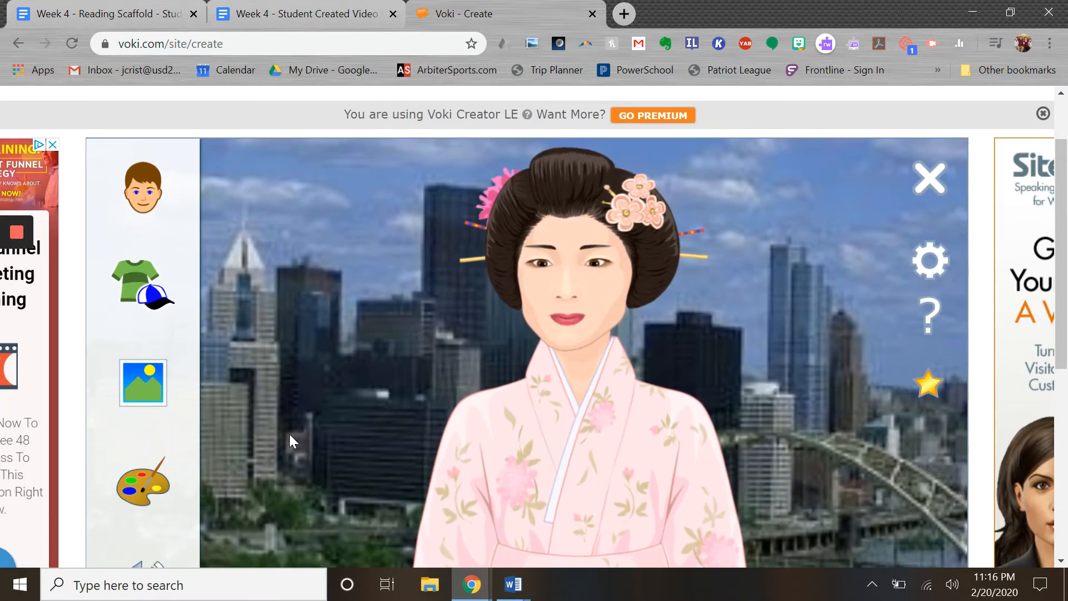
{"action": "scroll", "coordinate": [539, 389], "scroll_direction": "up", "scroll_amount": 1}
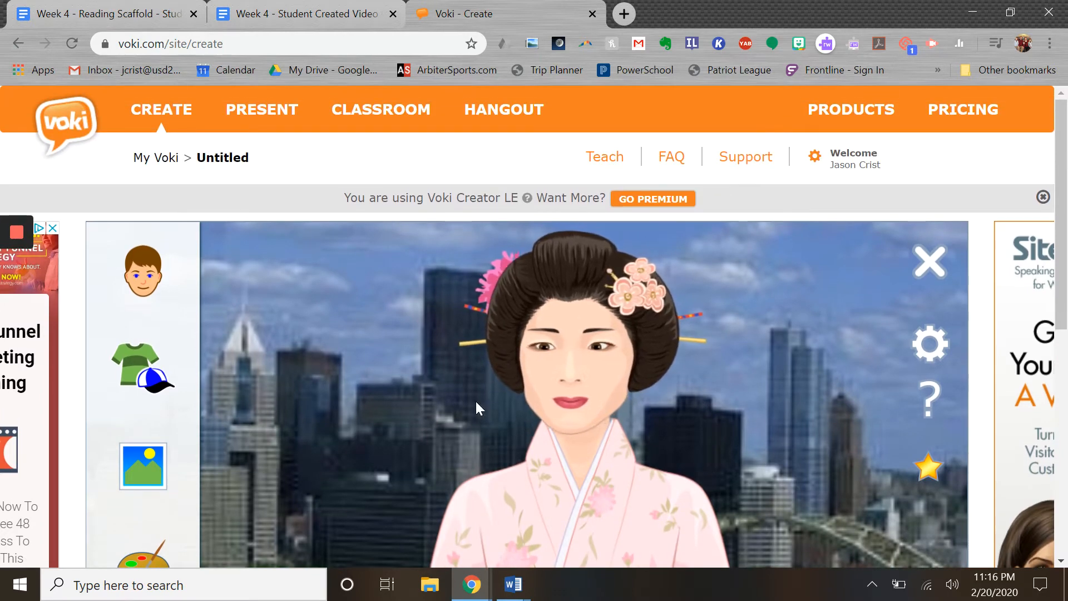
{"action": "scroll", "coordinate": [402, 416], "scroll_direction": "down", "scroll_amount": 1}
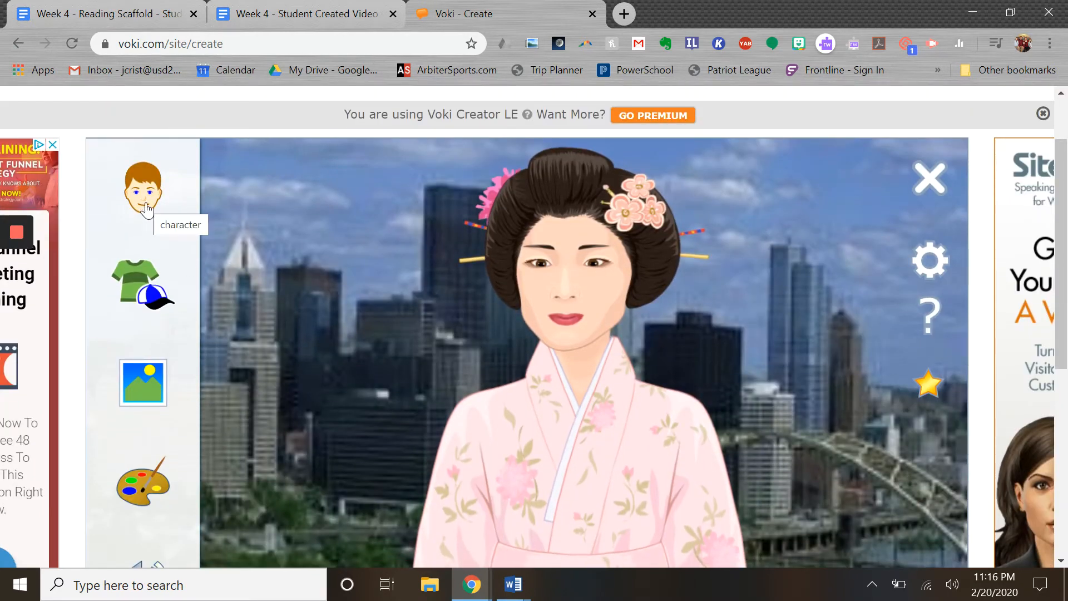
{"action": "left_click", "coordinate": [146, 204]}
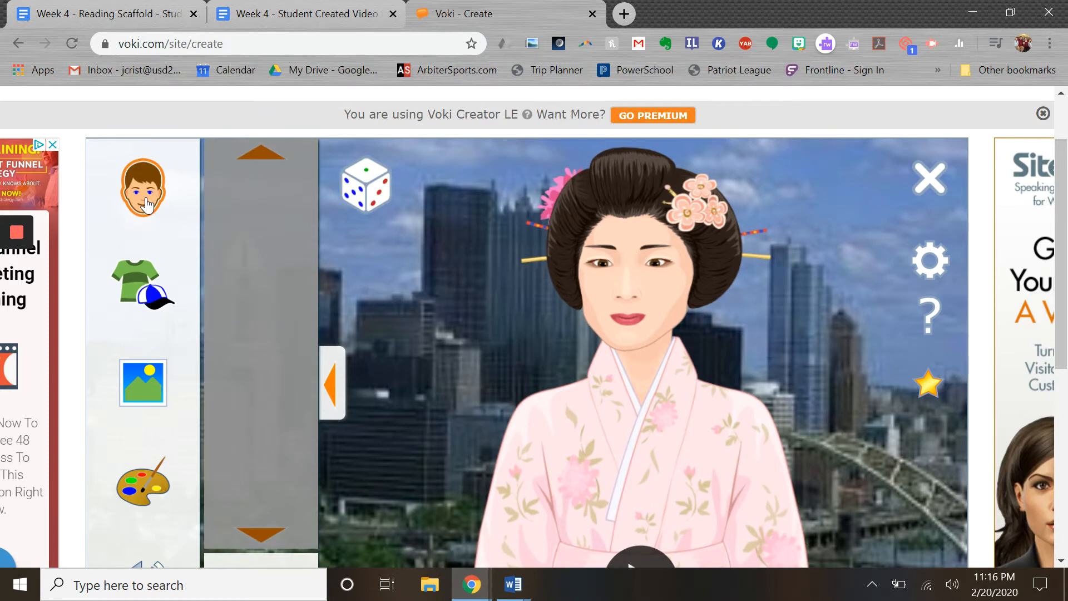
{"action": "left_click", "coordinate": [261, 214]}
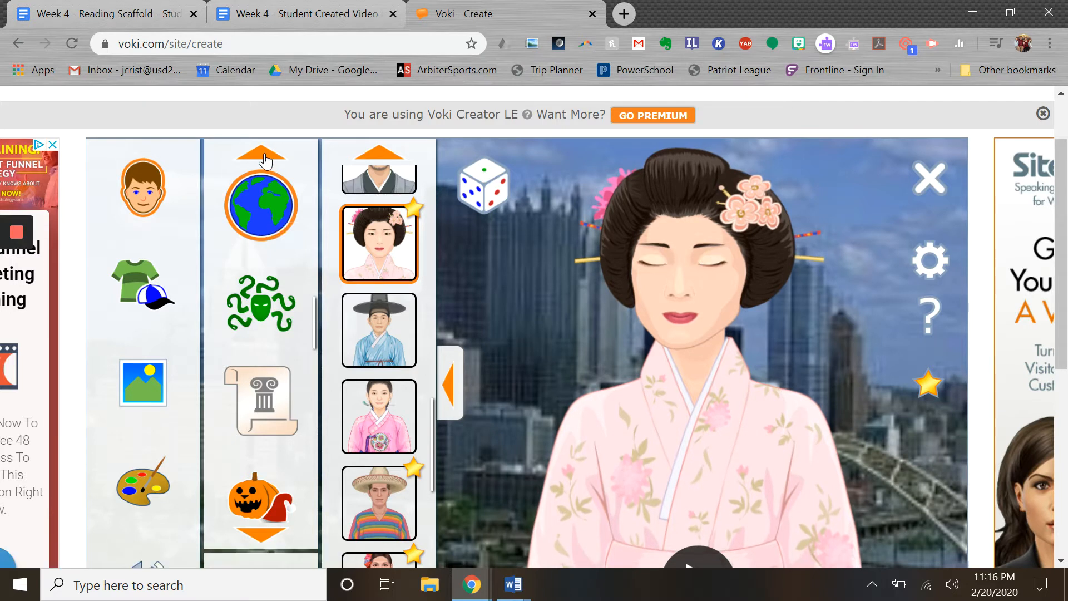
{"action": "left_click", "coordinate": [260, 316]}
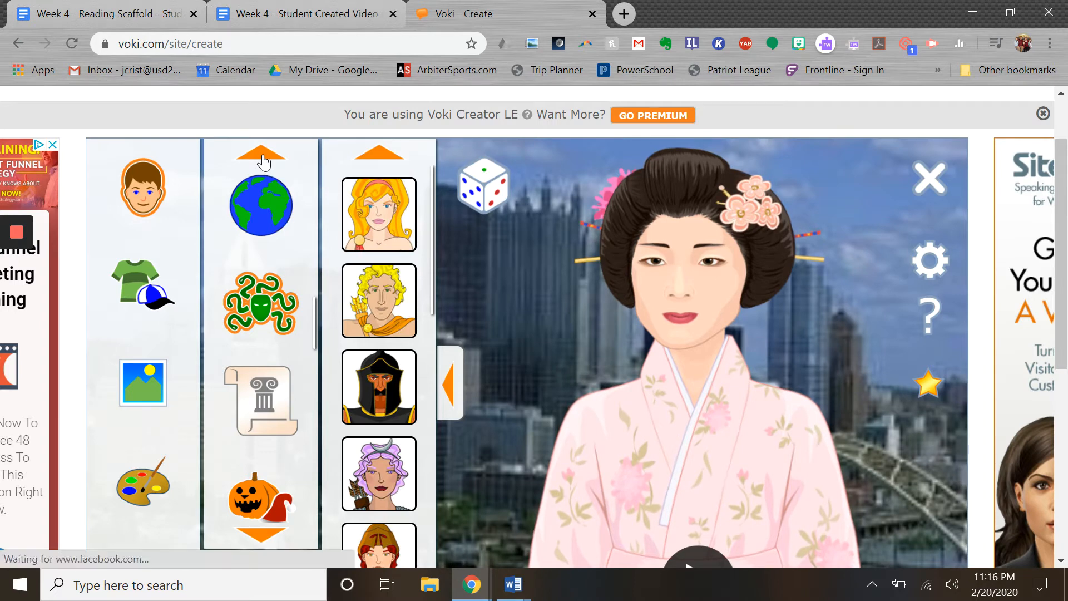
{"action": "scroll", "coordinate": [265, 377], "scroll_direction": "down", "scroll_amount": 3}
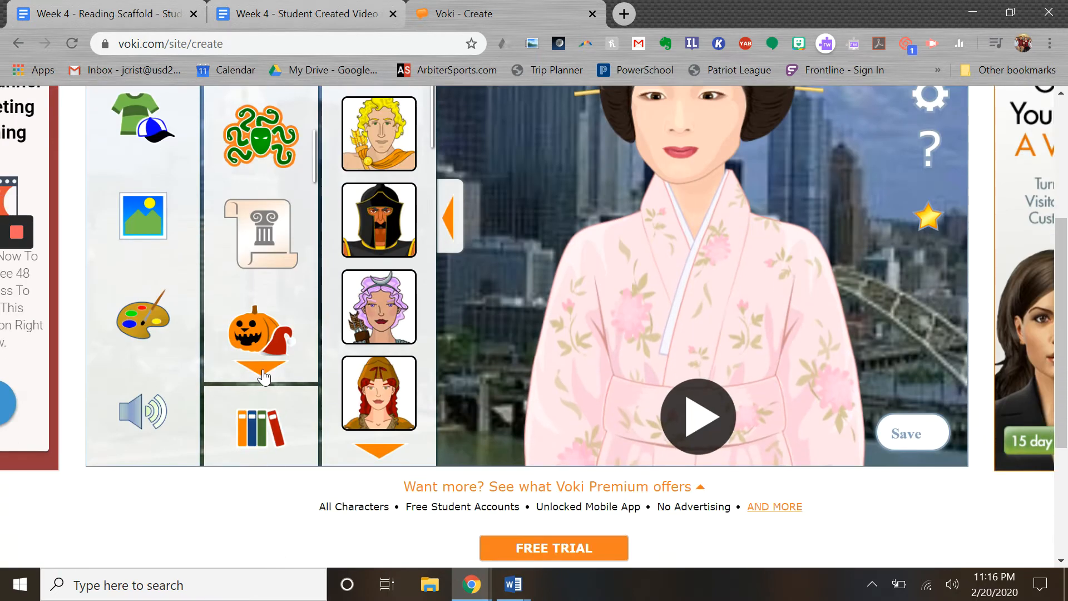
{"action": "scroll", "coordinate": [247, 273], "scroll_direction": "up", "scroll_amount": 2}
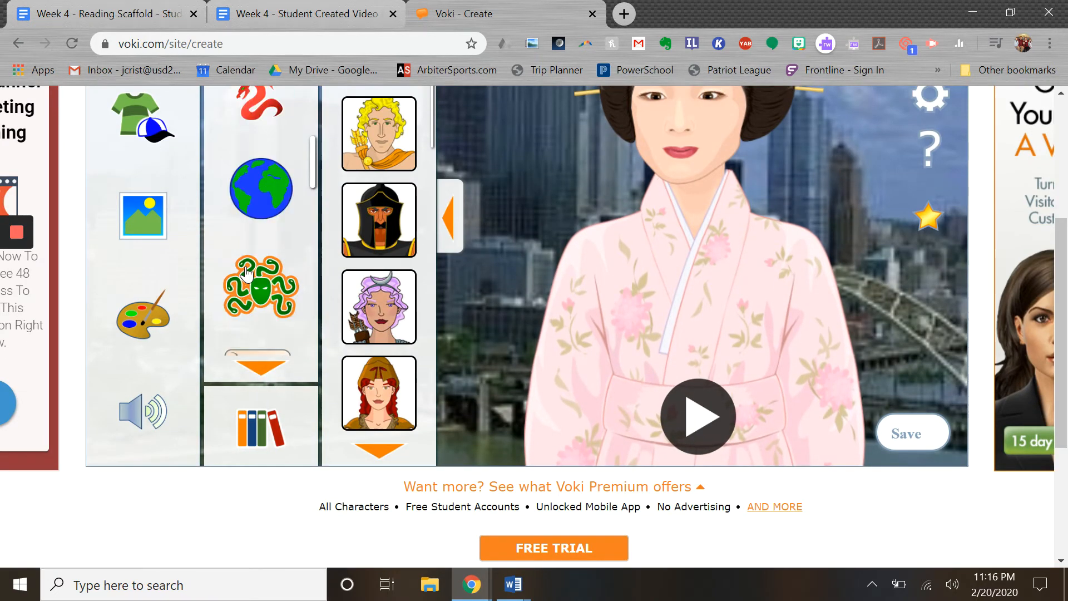
{"action": "scroll", "coordinate": [246, 272], "scroll_direction": "up", "scroll_amount": 2}
{"action": "scroll", "coordinate": [505, 245], "scroll_direction": "up", "scroll_amount": 3}
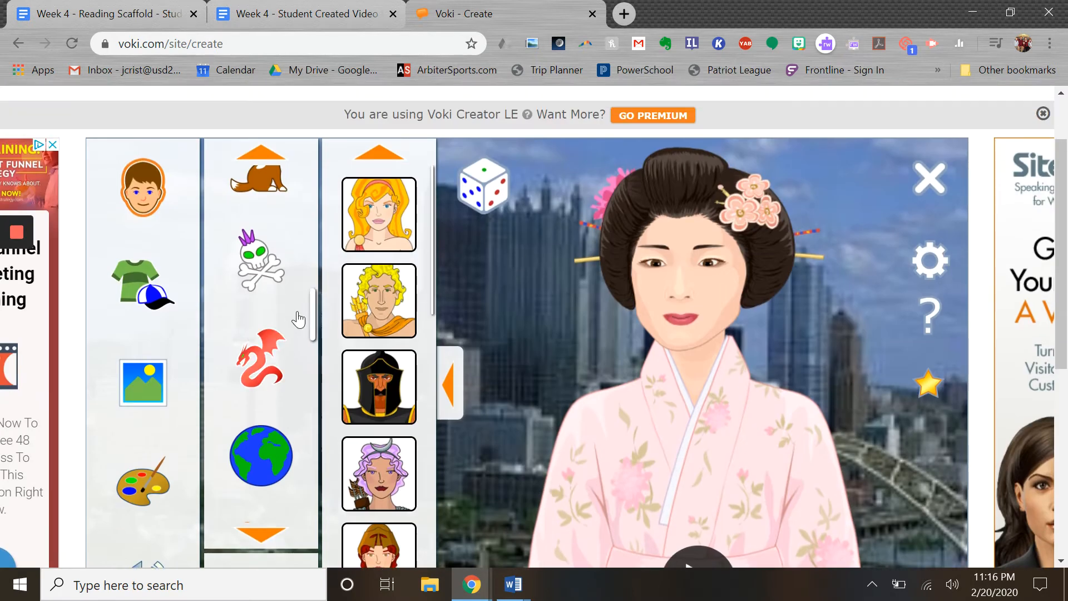
{"action": "scroll", "coordinate": [298, 317], "scroll_direction": "up", "scroll_amount": 2}
{"action": "scroll", "coordinate": [276, 328], "scroll_direction": "up", "scroll_amount": 2}
{"action": "left_click", "coordinate": [276, 462]}
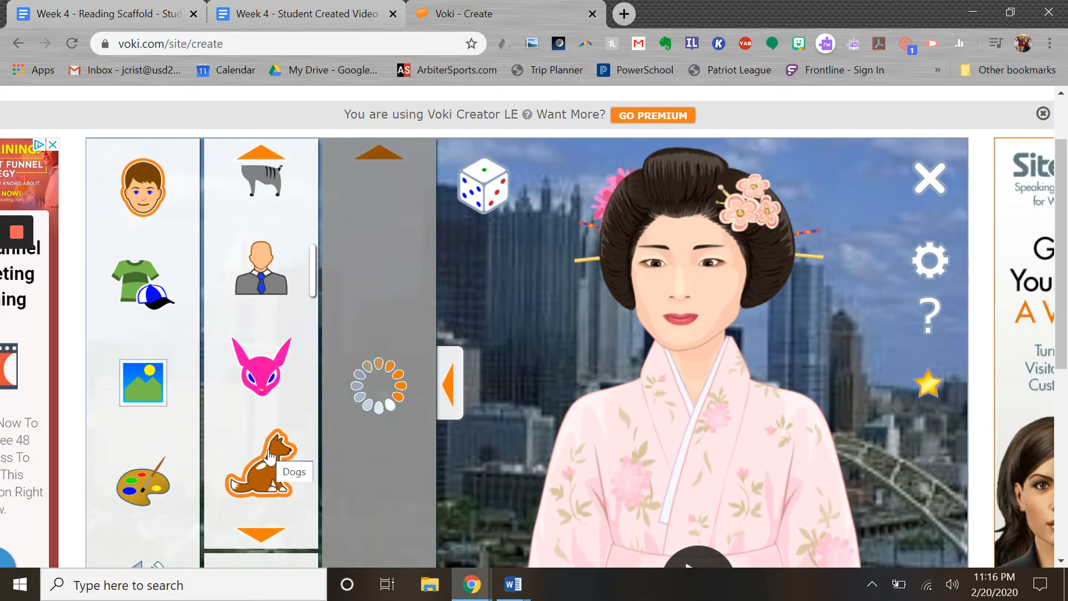
Show all characters in one grid and pick a new character from it
{"action": "scroll", "coordinate": [267, 345], "scroll_direction": "up", "scroll_amount": 3}
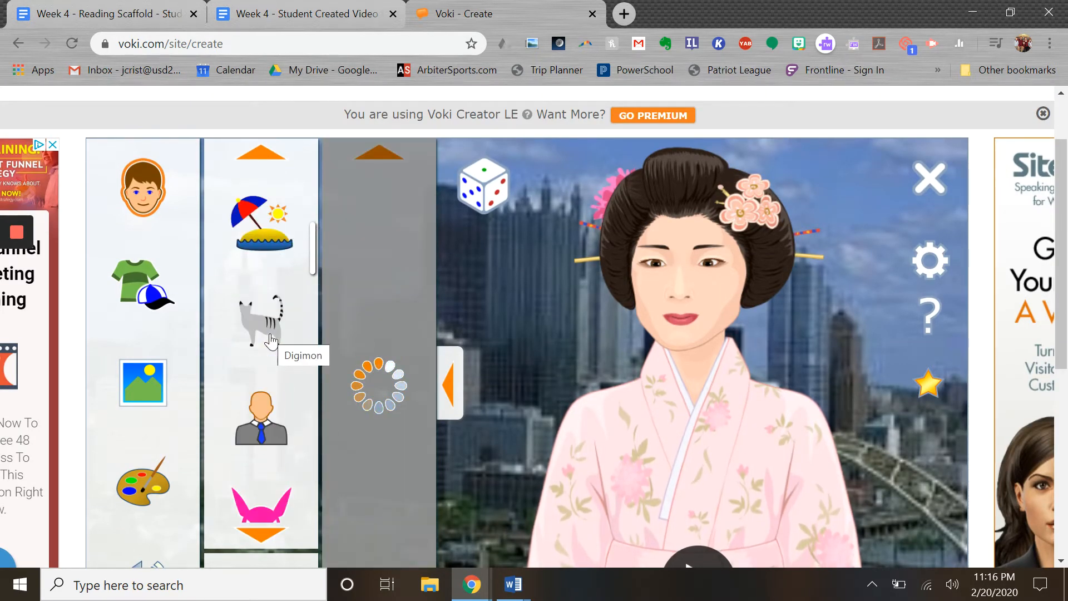
{"action": "scroll", "coordinate": [271, 341], "scroll_direction": "up", "scroll_amount": 2}
{"action": "left_click", "coordinate": [269, 211]}
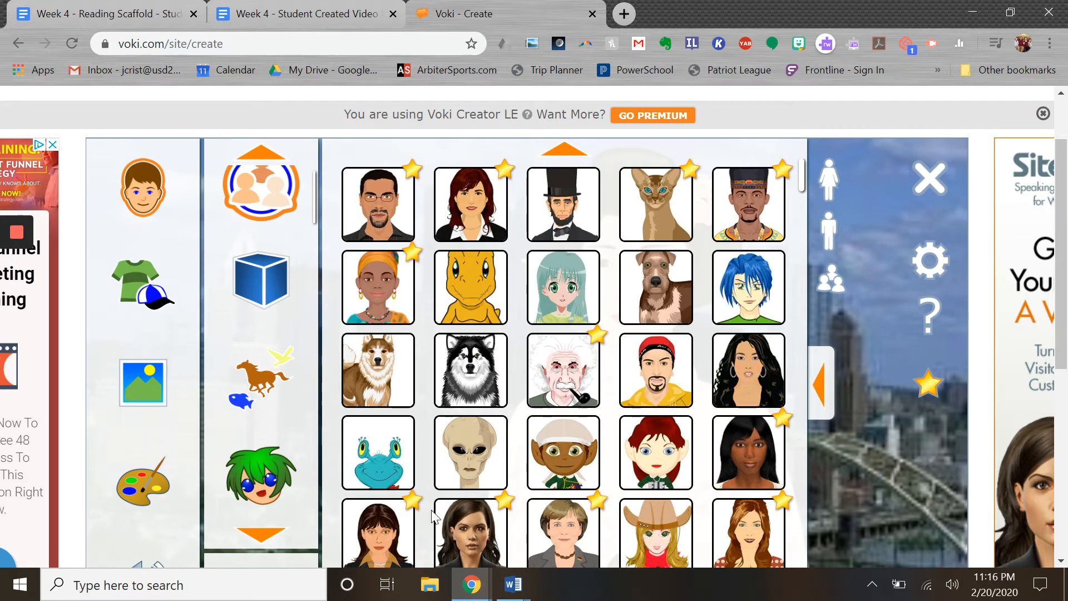
{"action": "scroll", "coordinate": [606, 211], "scroll_direction": "down", "scroll_amount": 3}
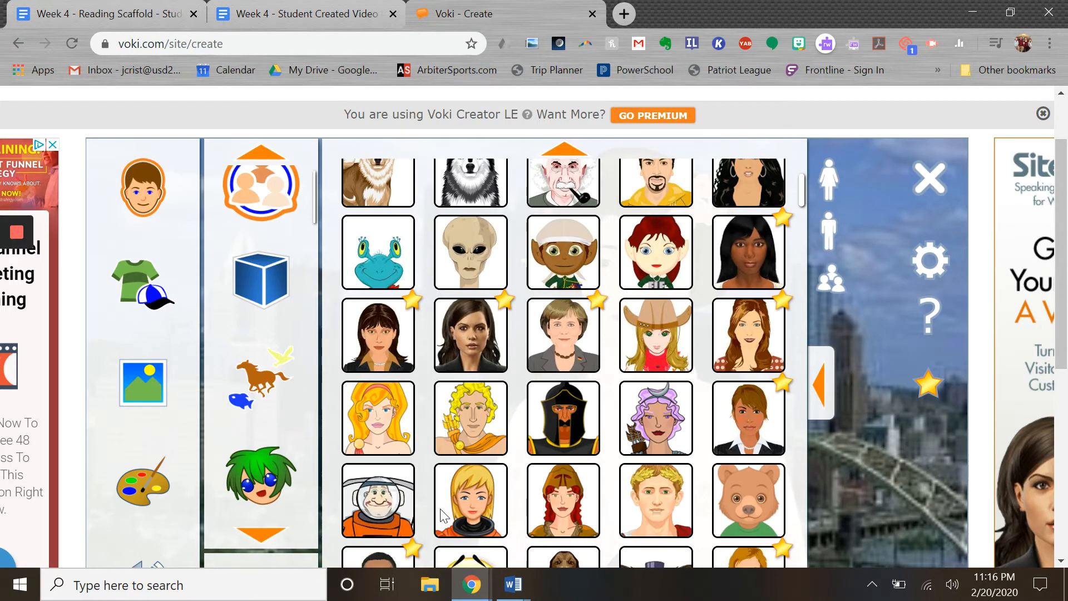
{"action": "scroll", "coordinate": [482, 503], "scroll_direction": "up", "scroll_amount": 3}
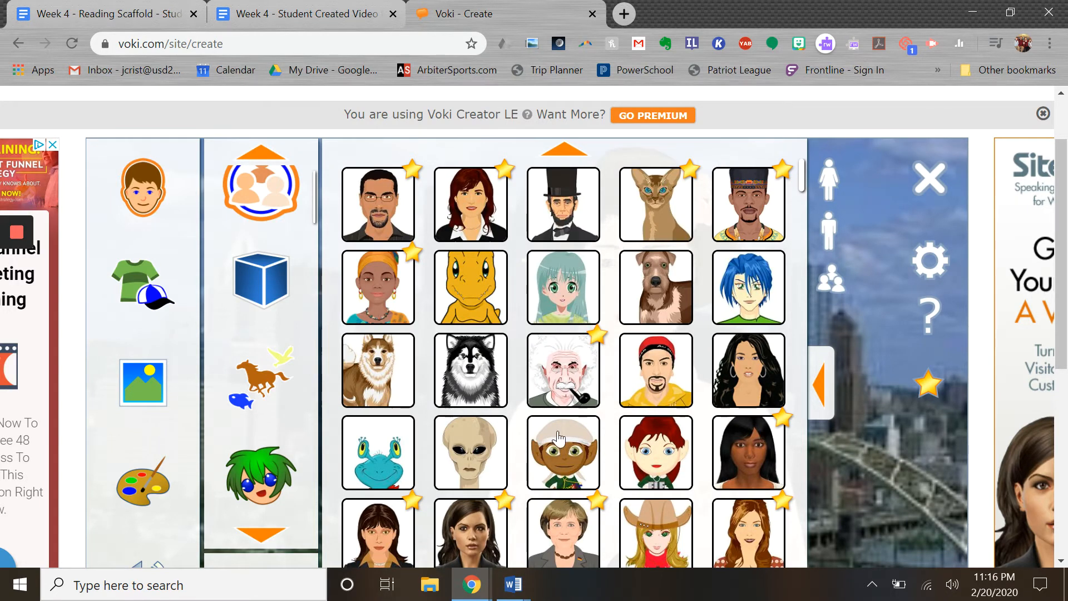
{"action": "left_click", "coordinate": [471, 473]}
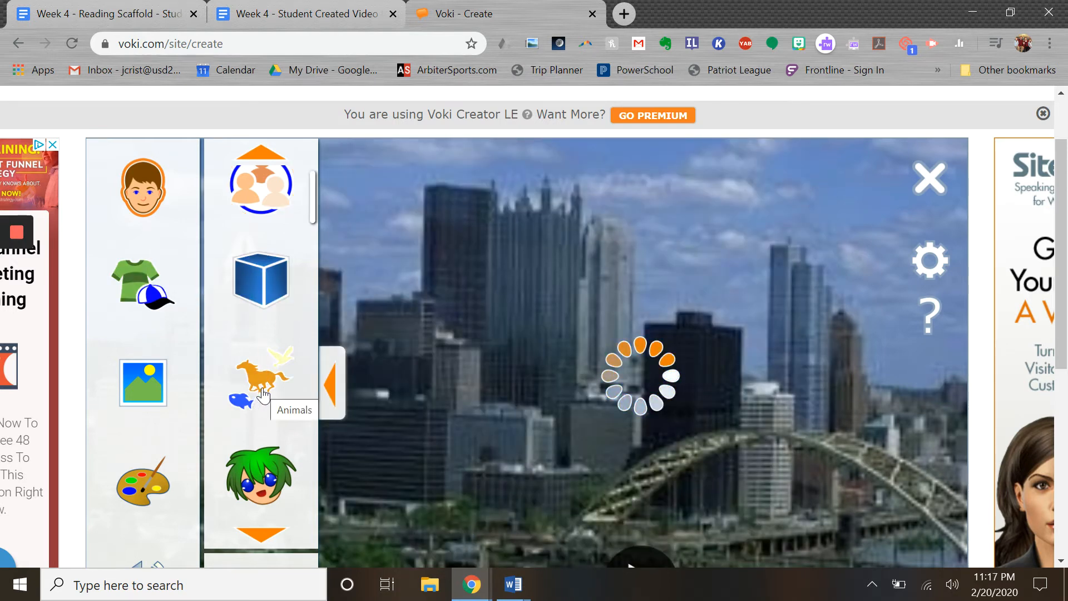
Randomize the head to get the purple-haired punk girl with a skull clip
{"action": "left_click", "coordinate": [139, 290]}
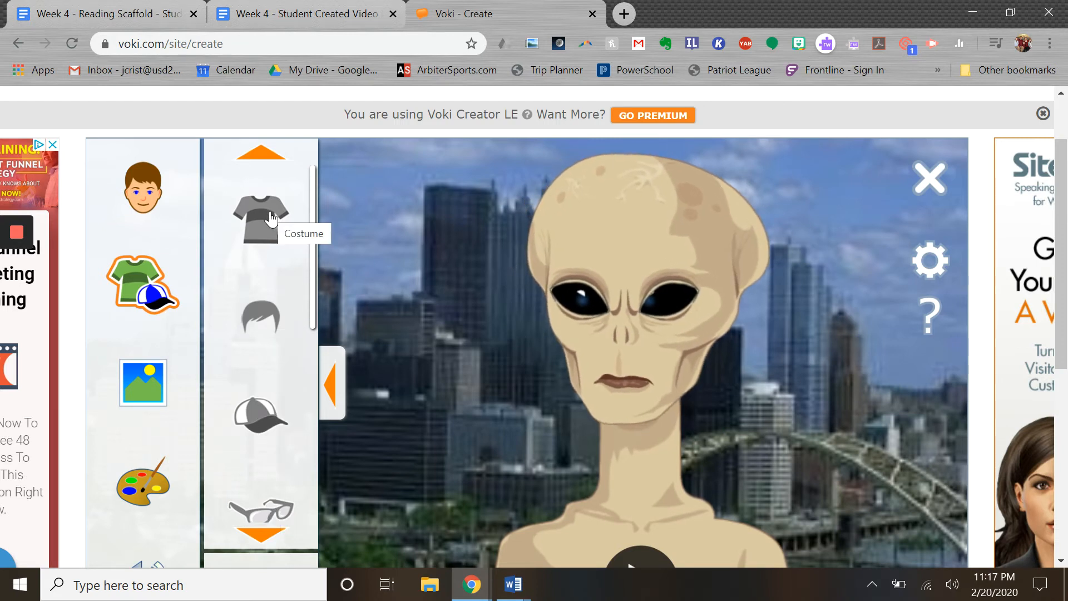
{"action": "left_click", "coordinate": [155, 207]}
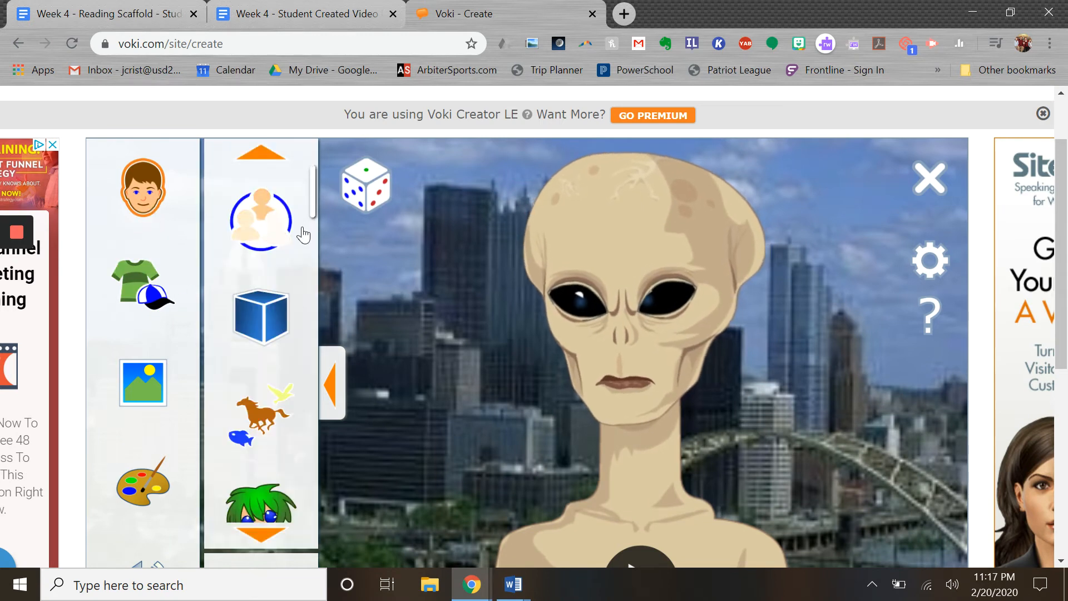
{"action": "left_click", "coordinate": [365, 190]}
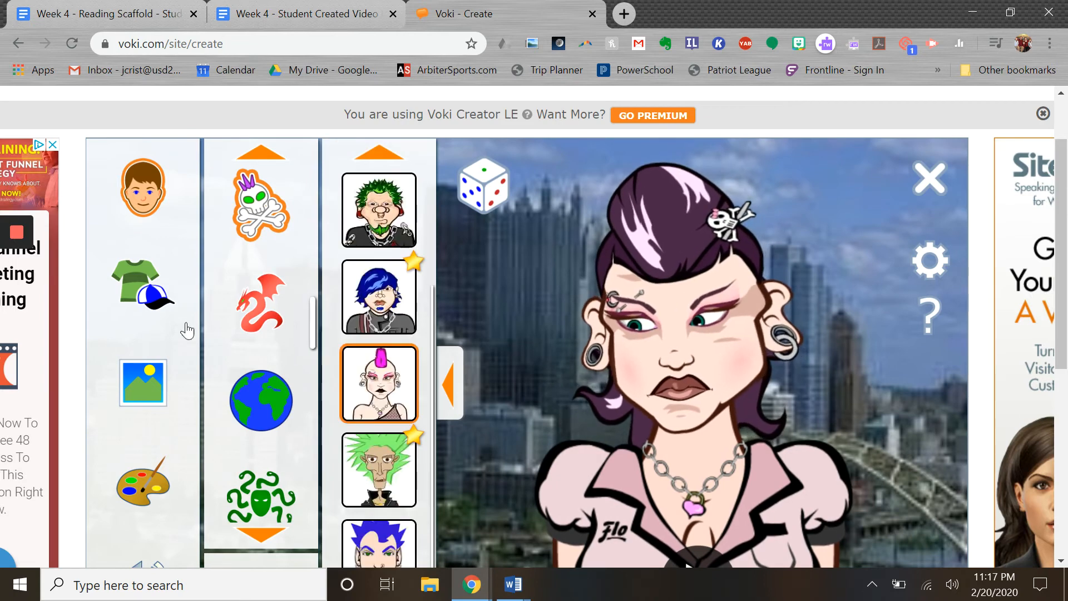
{"action": "left_click", "coordinate": [140, 284]}
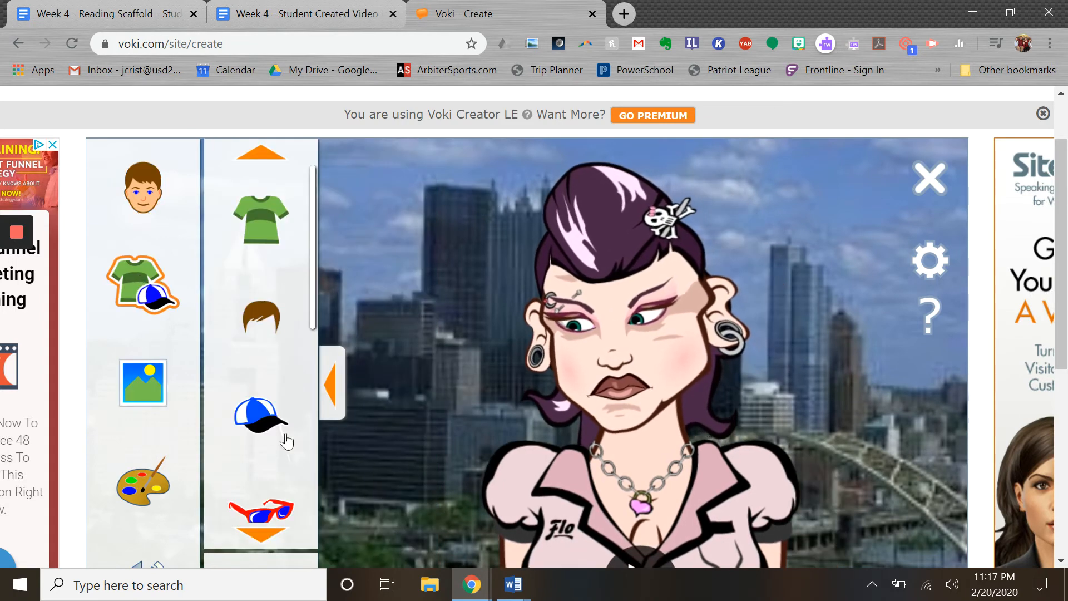
Put the black horned helmet and sunglasses on her and choose the police-car background
{"action": "left_click", "coordinate": [261, 426]}
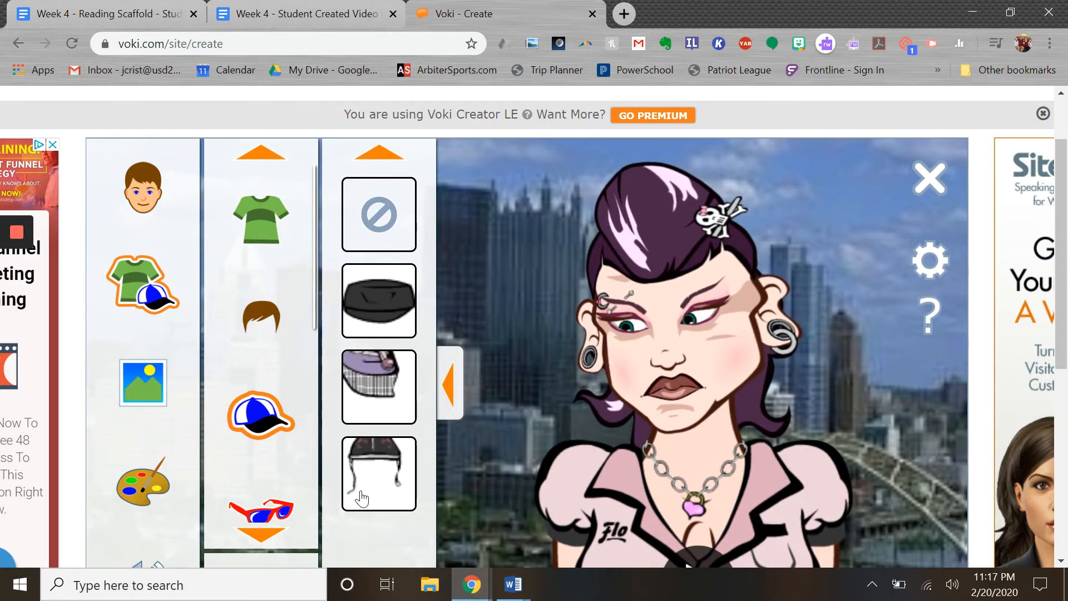
{"action": "left_click", "coordinate": [379, 460]}
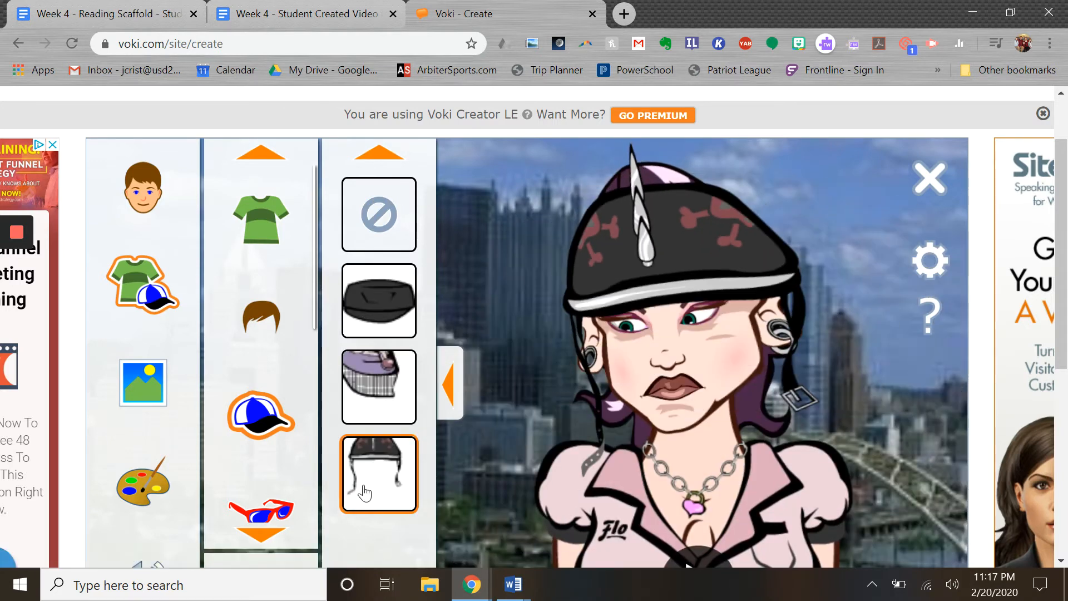
{"action": "left_click", "coordinate": [261, 510]}
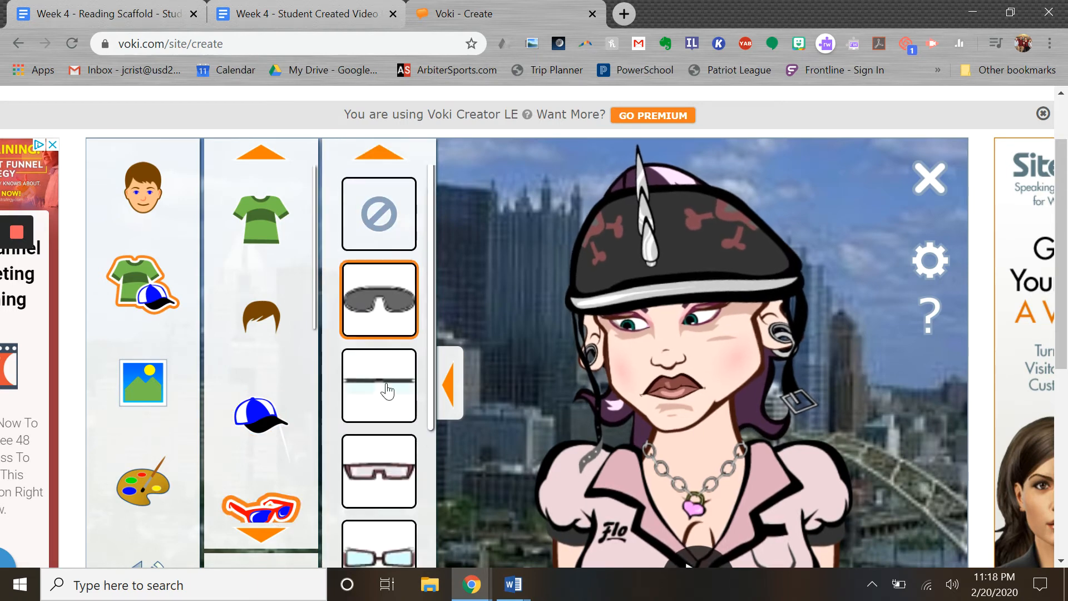
{"action": "scroll", "coordinate": [156, 334], "scroll_direction": "down", "scroll_amount": 3}
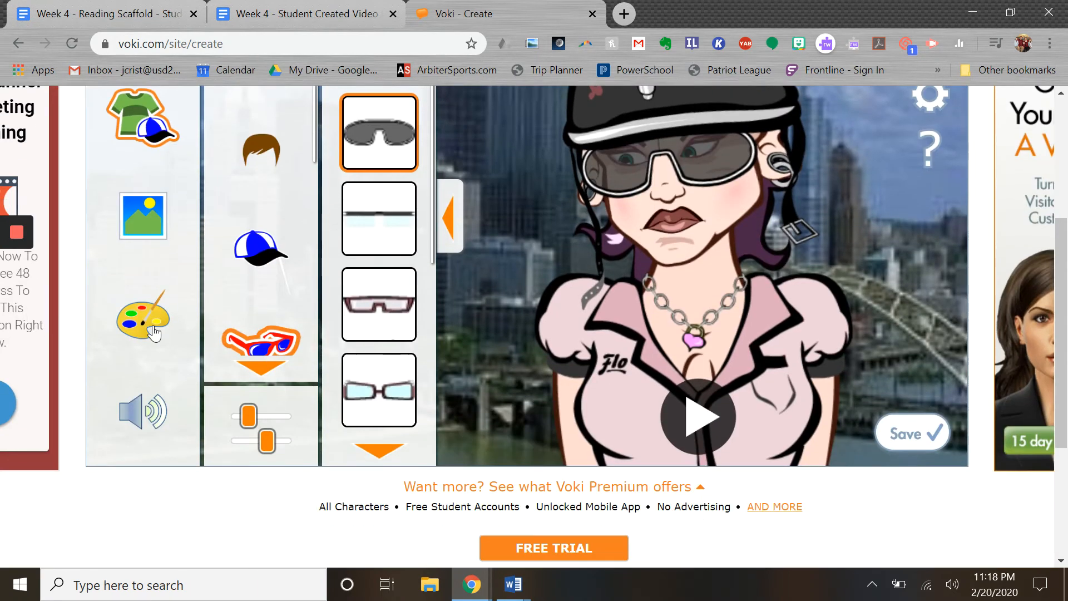
{"action": "left_click", "coordinate": [143, 228]}
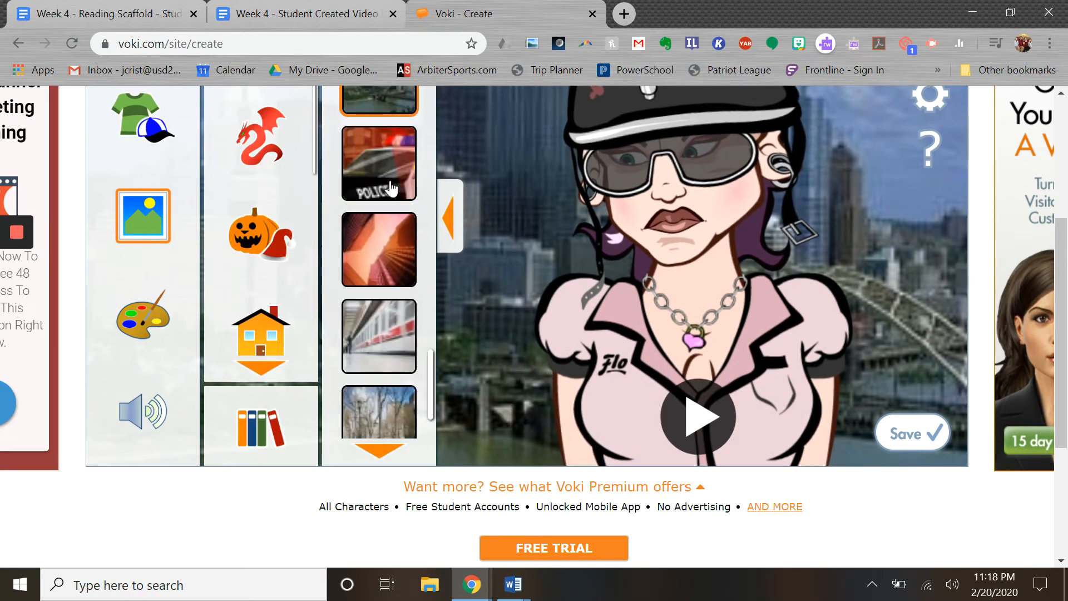
{"action": "left_click", "coordinate": [391, 190]}
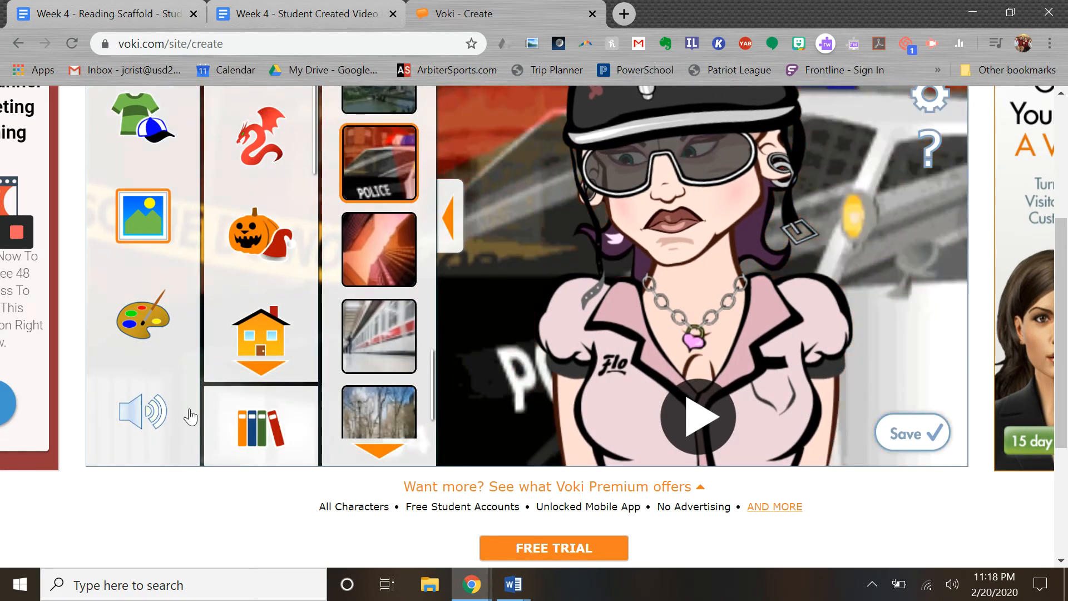
Give the character pinkish-red lips using the colour settings
{"action": "left_click", "coordinate": [143, 316]}
{"action": "scroll", "coordinate": [212, 356], "scroll_direction": "up", "scroll_amount": 2}
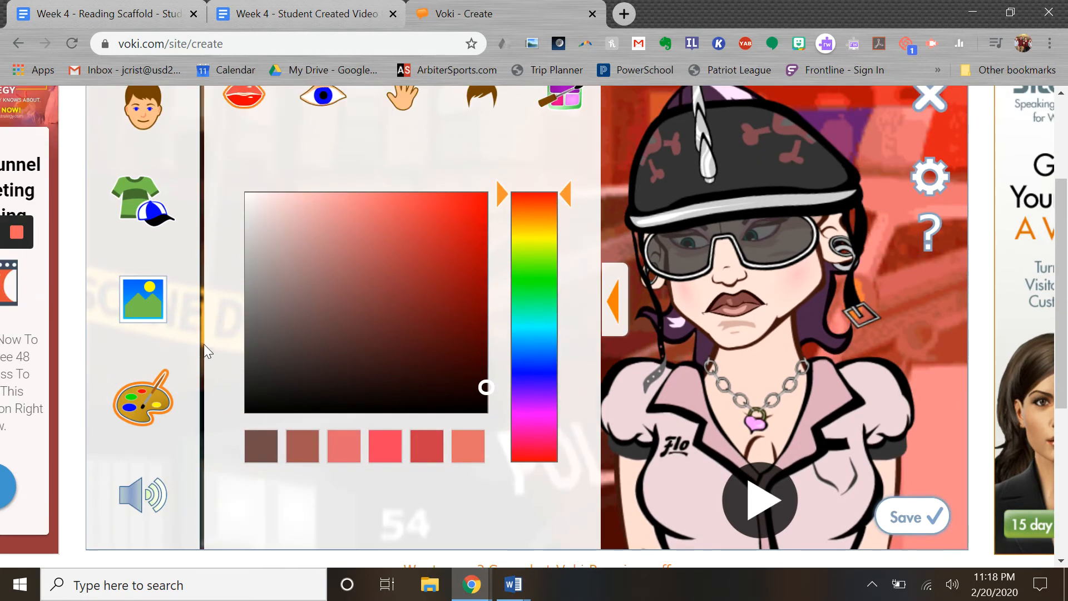
{"action": "scroll", "coordinate": [204, 344], "scroll_direction": "up", "scroll_amount": 3}
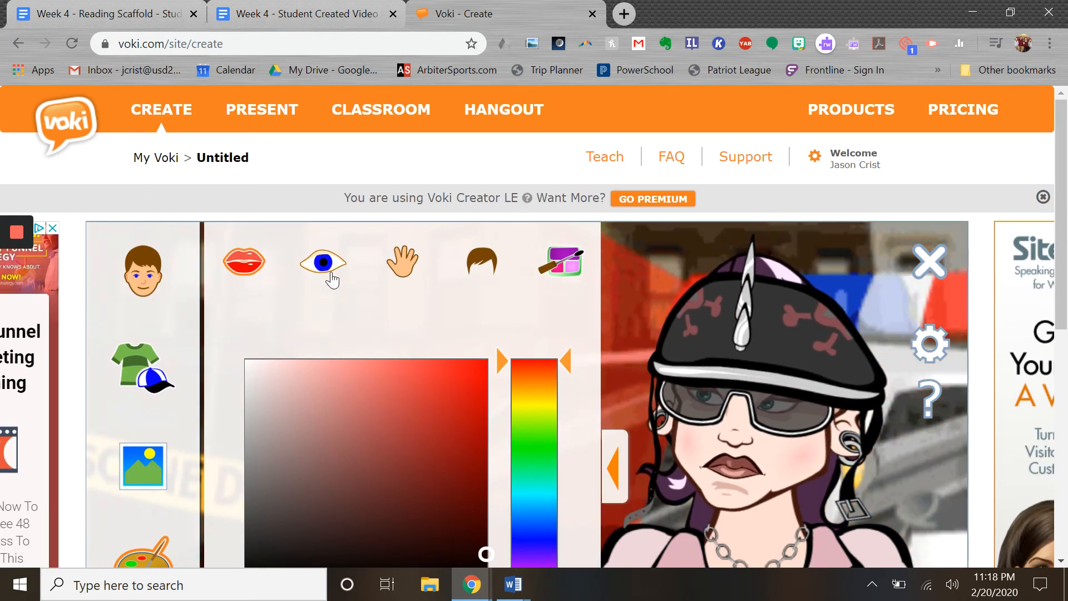
{"action": "left_click", "coordinate": [292, 450]}
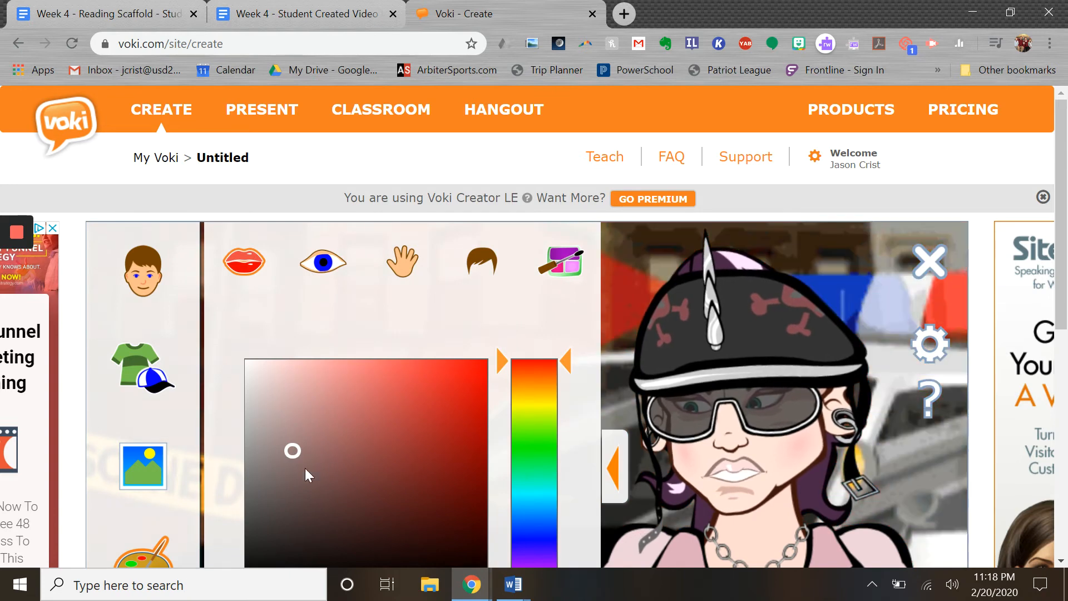
{"action": "left_click", "coordinate": [444, 439]}
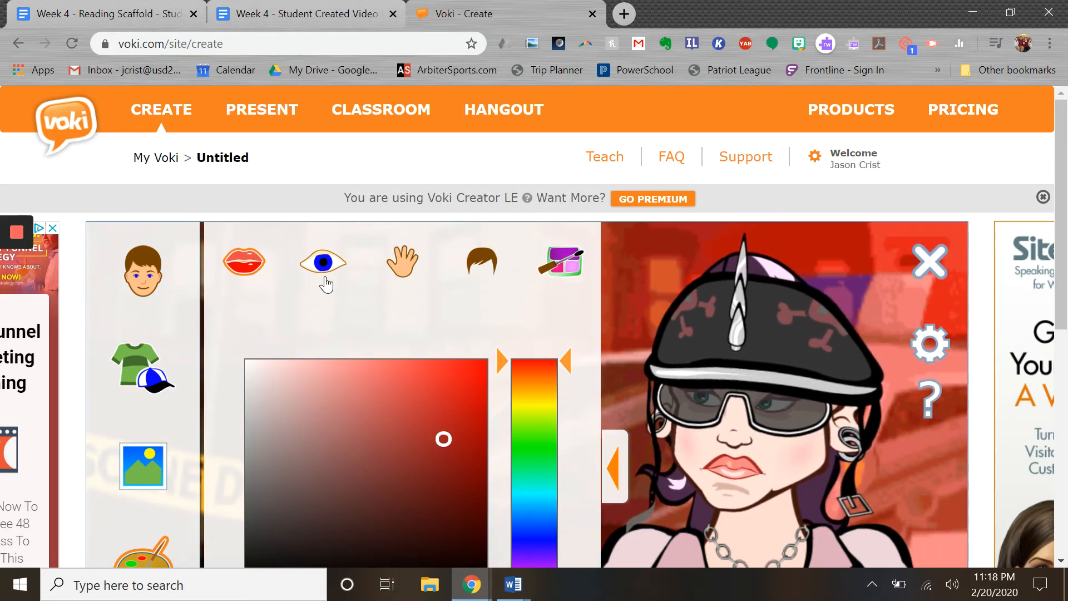
Look through the eye, skin and hair colour options
{"action": "left_click", "coordinate": [325, 279]}
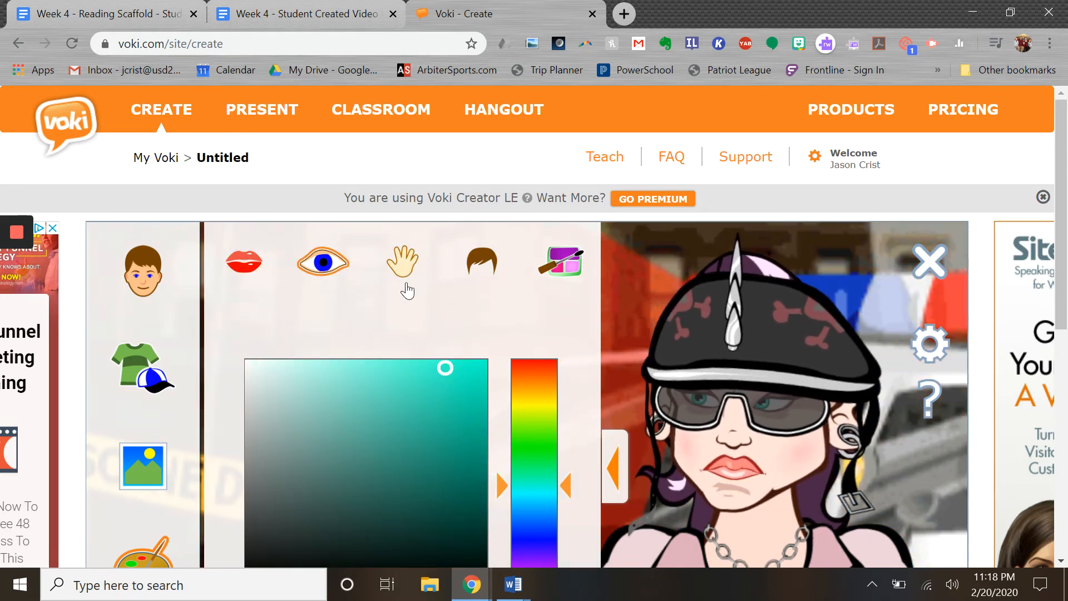
{"action": "left_click", "coordinate": [405, 268]}
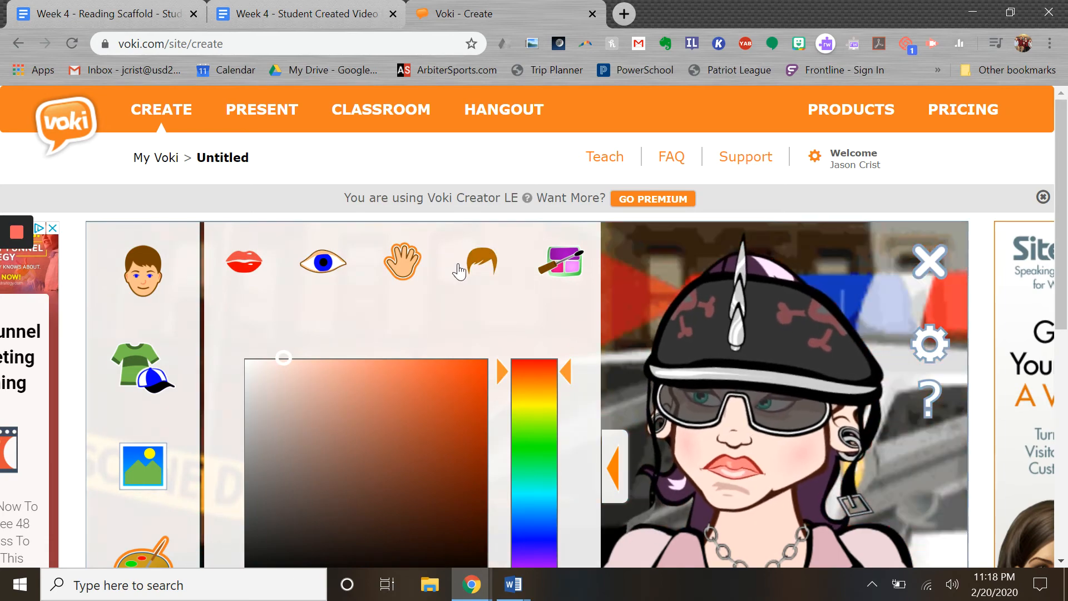
{"action": "left_click", "coordinate": [459, 271]}
{"action": "scroll", "coordinate": [199, 429], "scroll_direction": "down", "scroll_amount": 3}
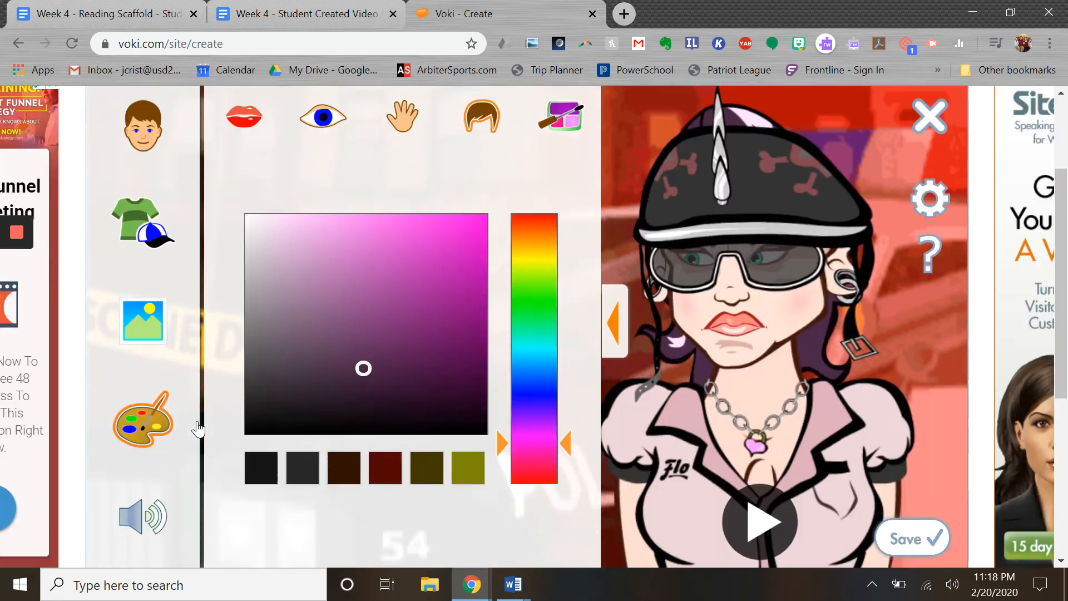
{"action": "scroll", "coordinate": [199, 428], "scroll_direction": "down", "scroll_amount": 5}
{"action": "scroll", "coordinate": [195, 422], "scroll_direction": "up", "scroll_amount": 3}
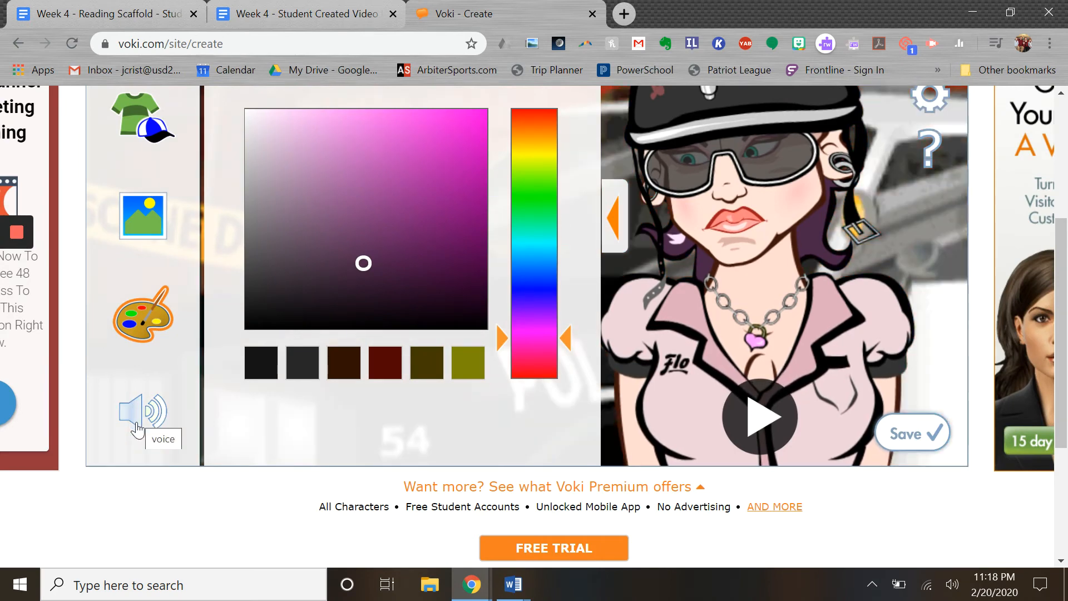
Set the text-to-speech line 'One two three' in English with the Elizabeth (UK) voice
{"action": "left_click", "coordinate": [137, 427]}
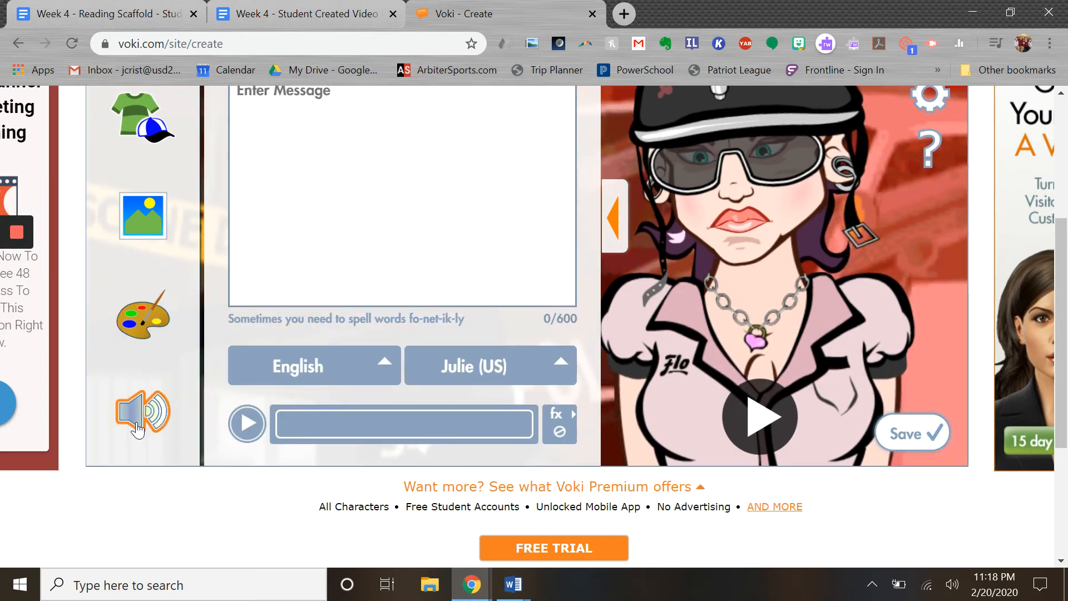
{"action": "scroll", "coordinate": [139, 428], "scroll_direction": "up", "scroll_amount": 3}
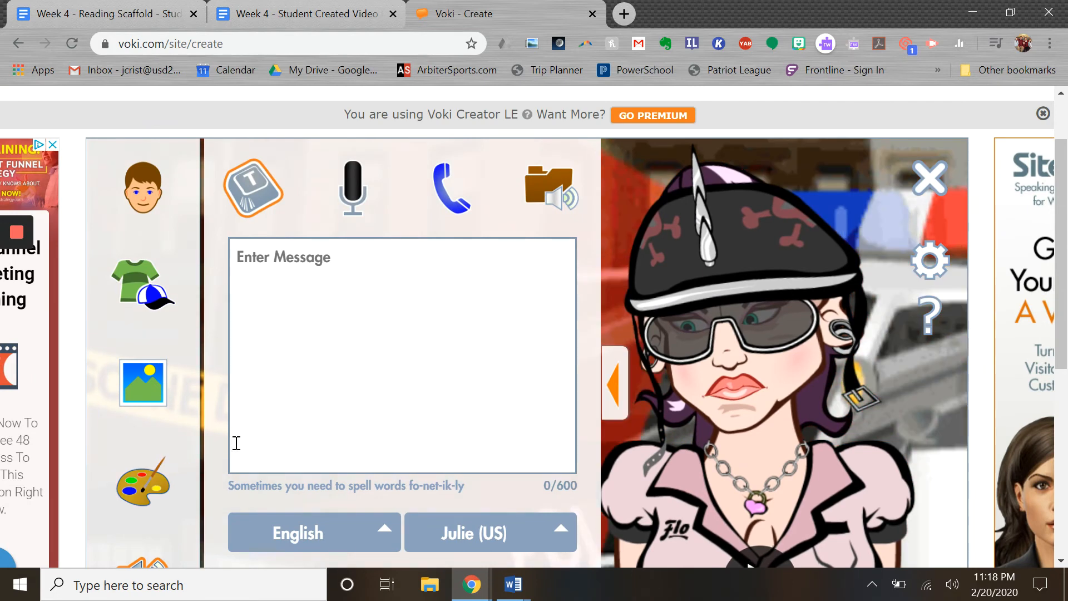
{"action": "left_click", "coordinate": [268, 259]}
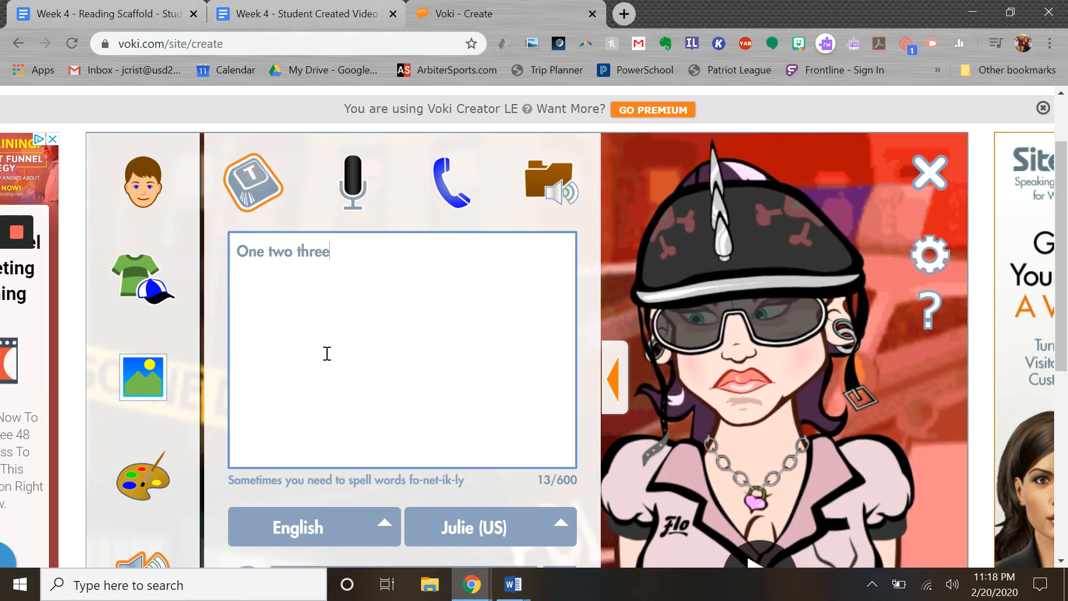
{"action": "scroll", "coordinate": [326, 353], "scroll_direction": "down", "scroll_amount": 1}
{"action": "left_click", "coordinate": [557, 450]}
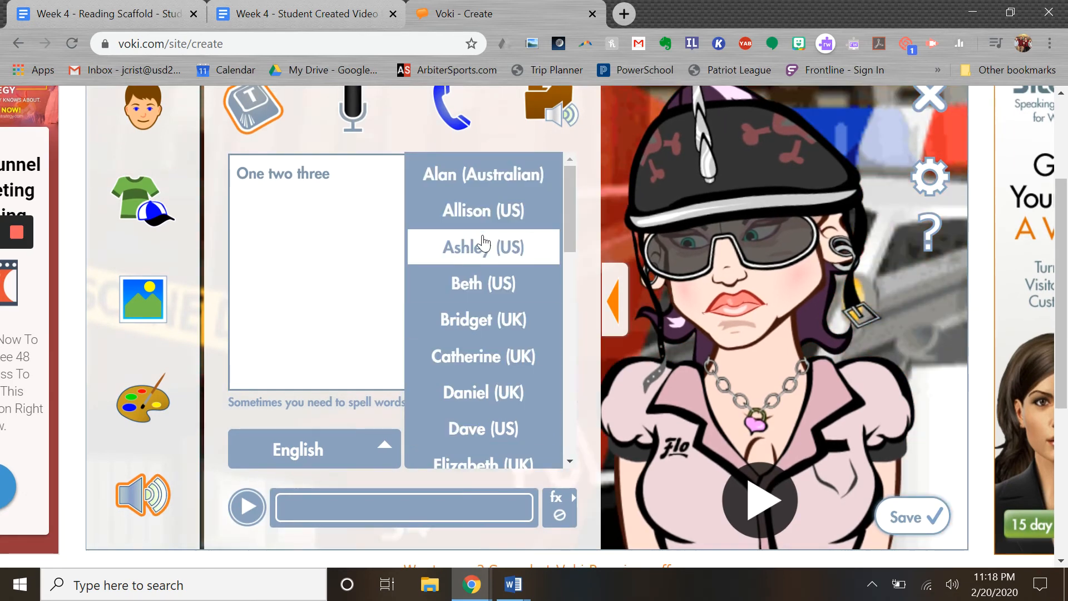
{"action": "scroll", "coordinate": [478, 245], "scroll_direction": "down", "scroll_amount": 3}
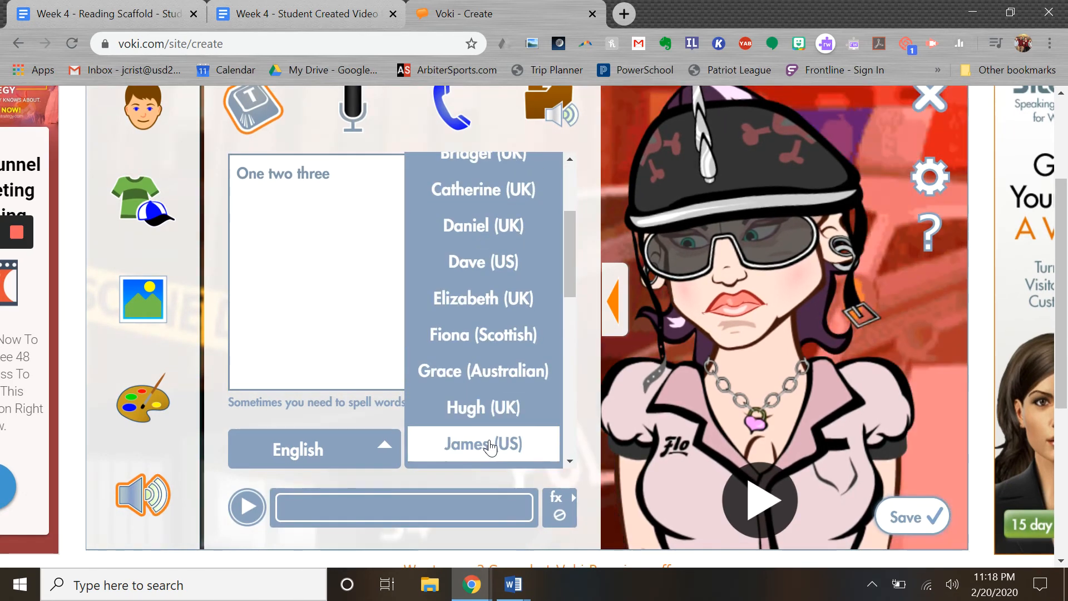
{"action": "left_click", "coordinate": [478, 298]}
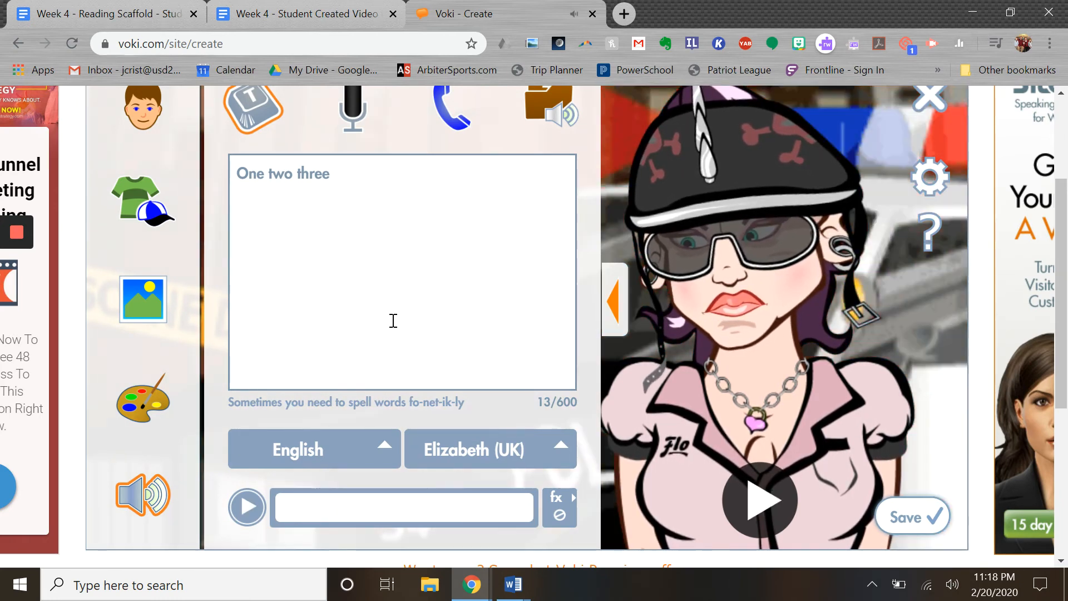
{"action": "scroll", "coordinate": [379, 357], "scroll_direction": "up", "scroll_amount": 2}
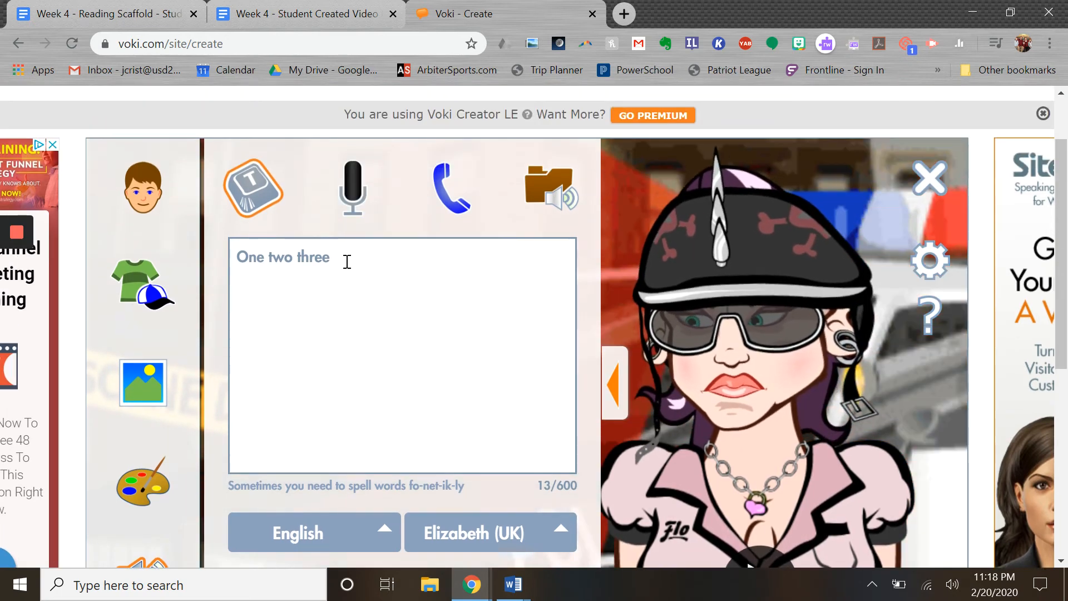
Record a spoken message for the character through the microphone
{"action": "left_click", "coordinate": [353, 199]}
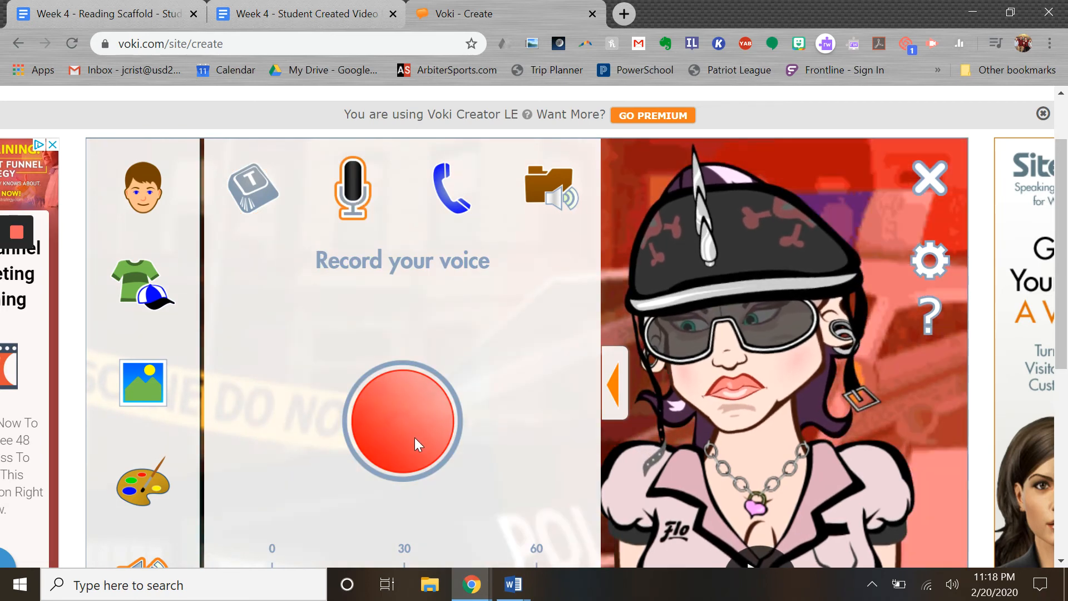
{"action": "scroll", "coordinate": [415, 437], "scroll_direction": "down", "scroll_amount": 2}
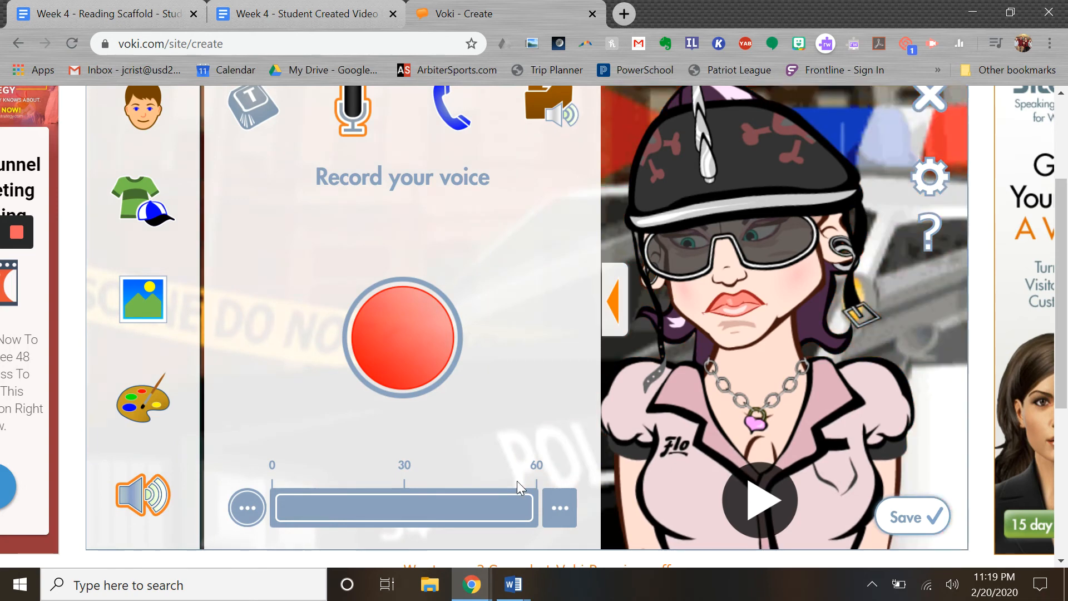
{"action": "scroll", "coordinate": [516, 481], "scroll_direction": "up", "scroll_amount": 2}
{"action": "scroll", "coordinate": [516, 487], "scroll_direction": "down", "scroll_amount": 2}
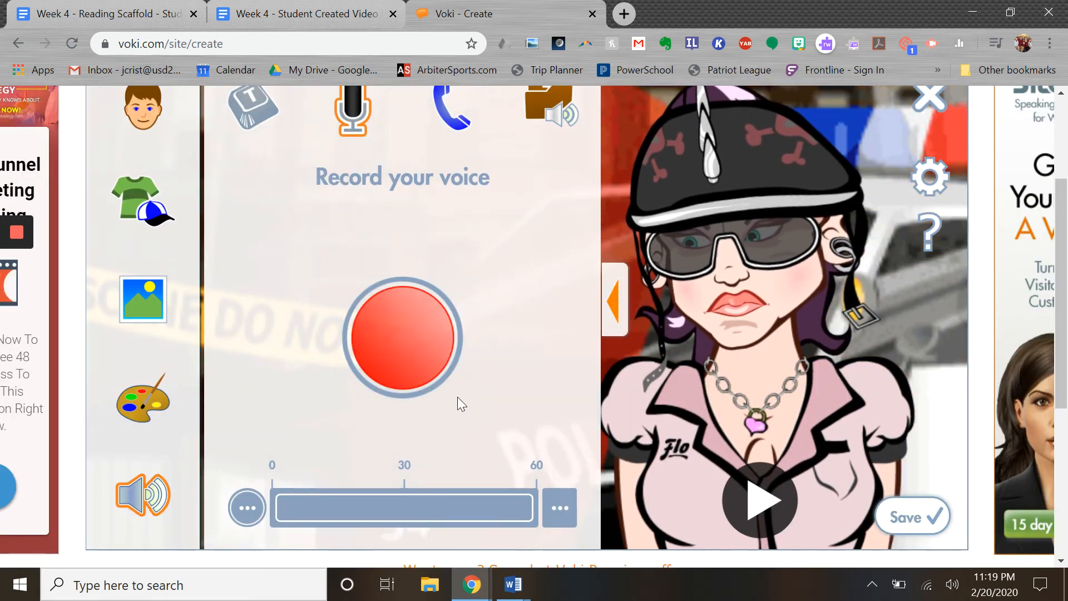
{"action": "left_click", "coordinate": [443, 382]}
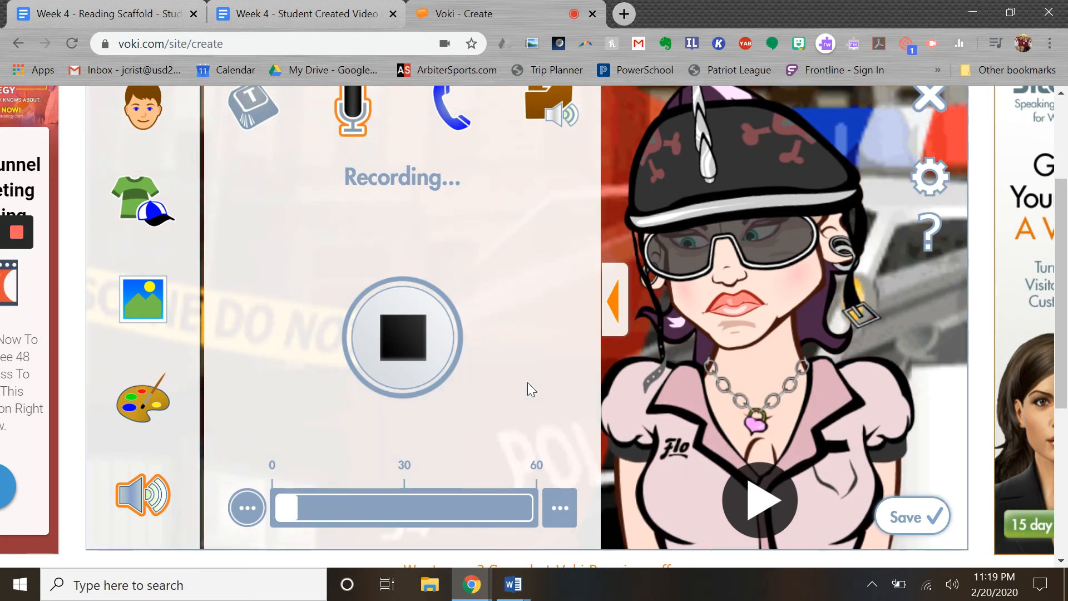
{"action": "left_click", "coordinate": [405, 347]}
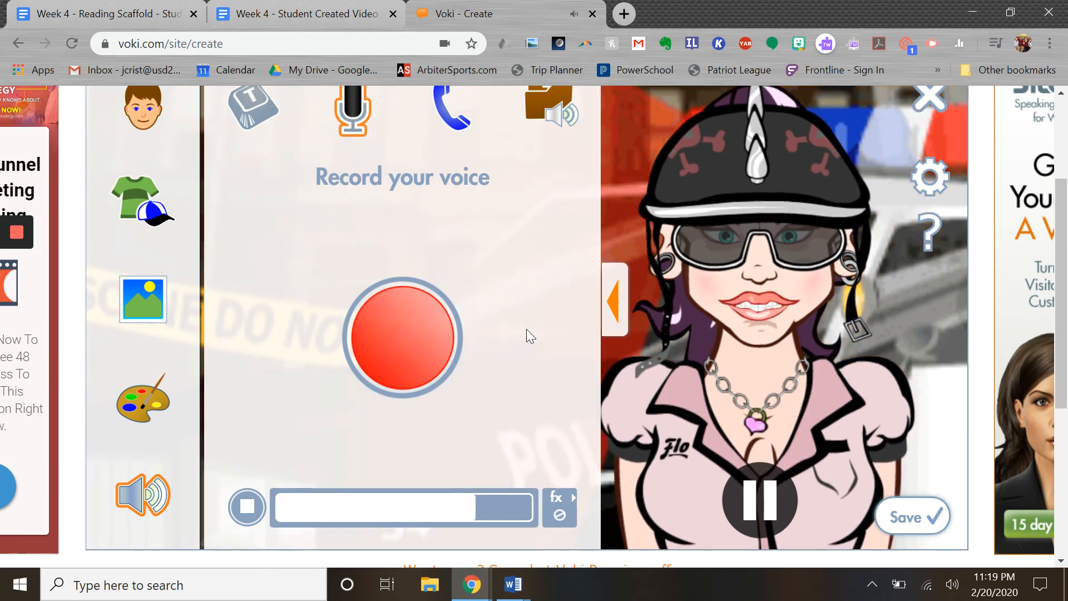
{"action": "scroll", "coordinate": [520, 306], "scroll_direction": "up", "scroll_amount": 2}
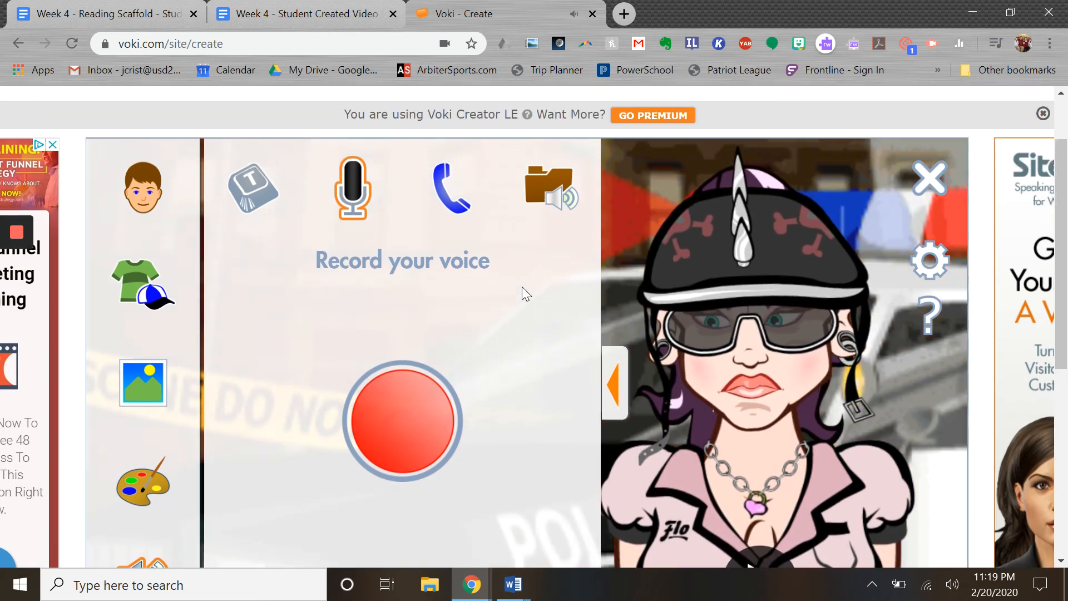
{"action": "left_click", "coordinate": [460, 200]}
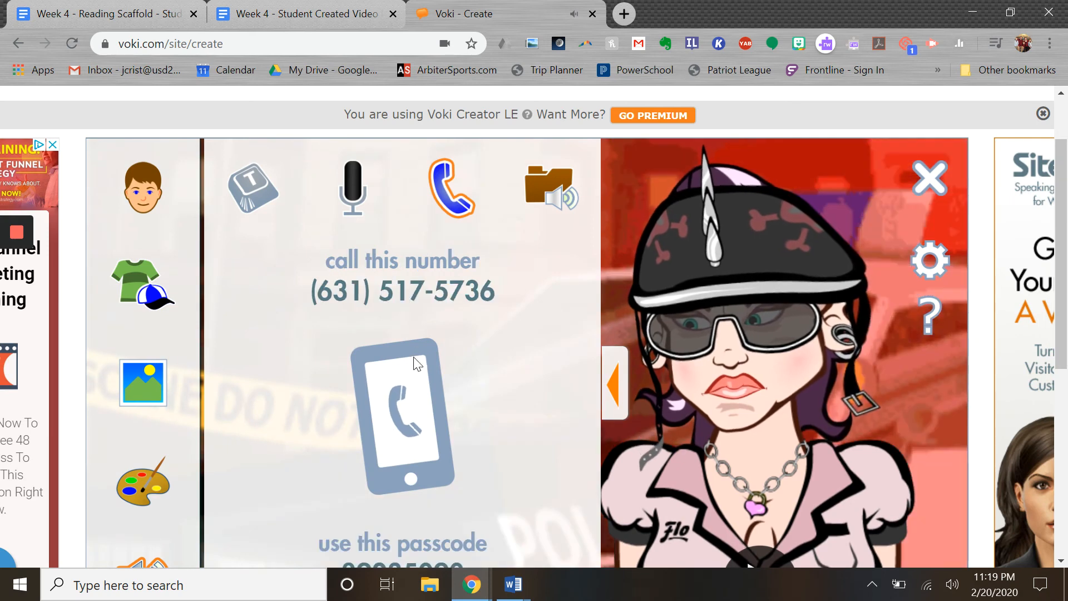
Check the phone-in recording number and passcode, then move to the audio clip library
{"action": "scroll", "coordinate": [513, 304], "scroll_direction": "down", "scroll_amount": 2}
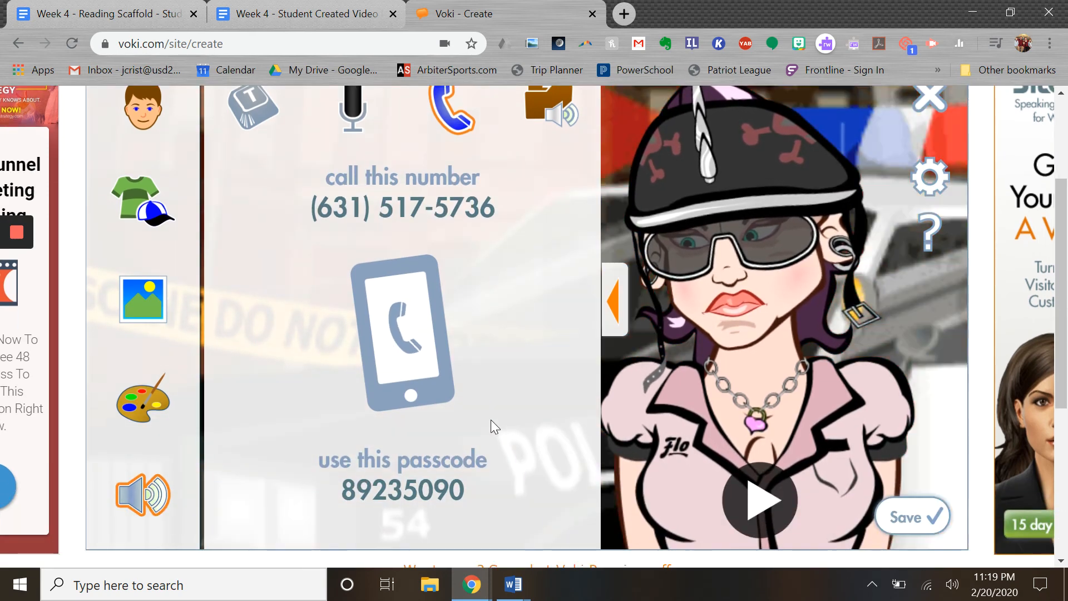
{"action": "scroll", "coordinate": [491, 419], "scroll_direction": "up", "scroll_amount": 2}
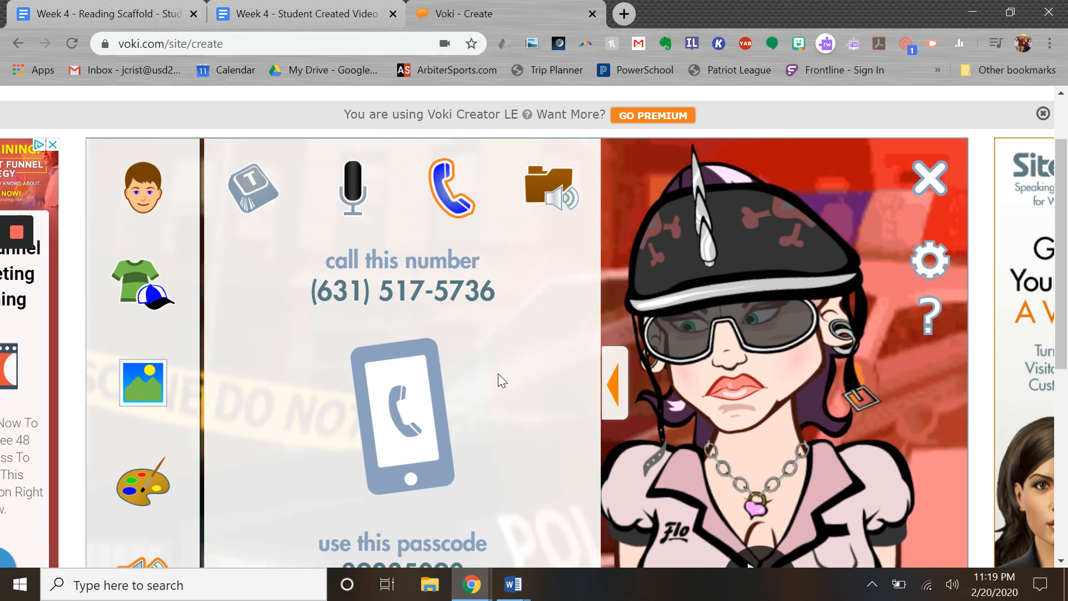
{"action": "left_click", "coordinate": [552, 192]}
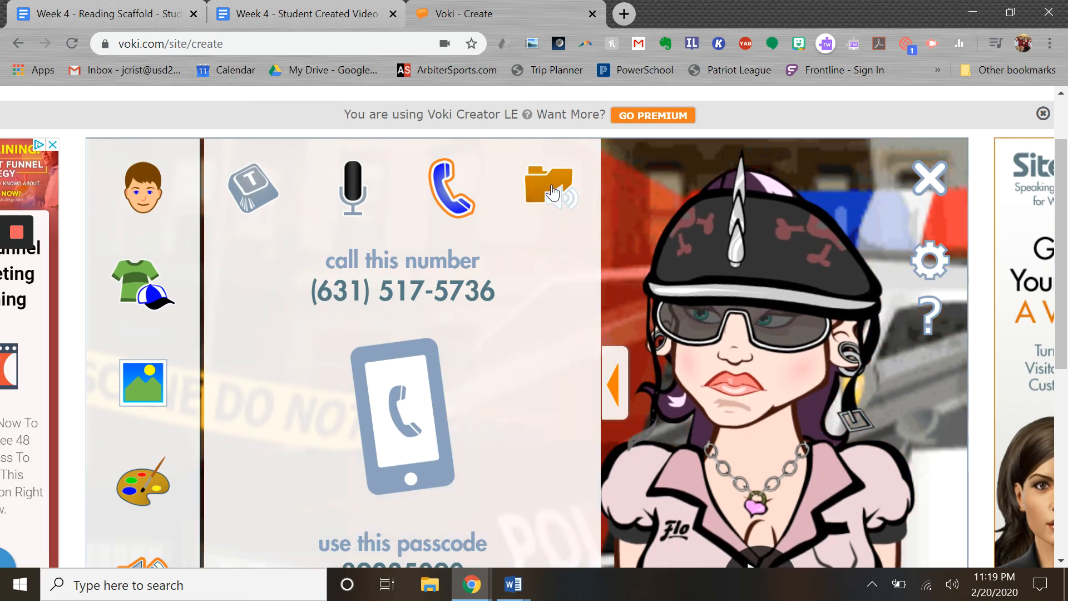
Scroll through the Audio Library holding the 'Recorded by Mic' clip
{"action": "scroll", "coordinate": [445, 345], "scroll_direction": "down", "scroll_amount": 2}
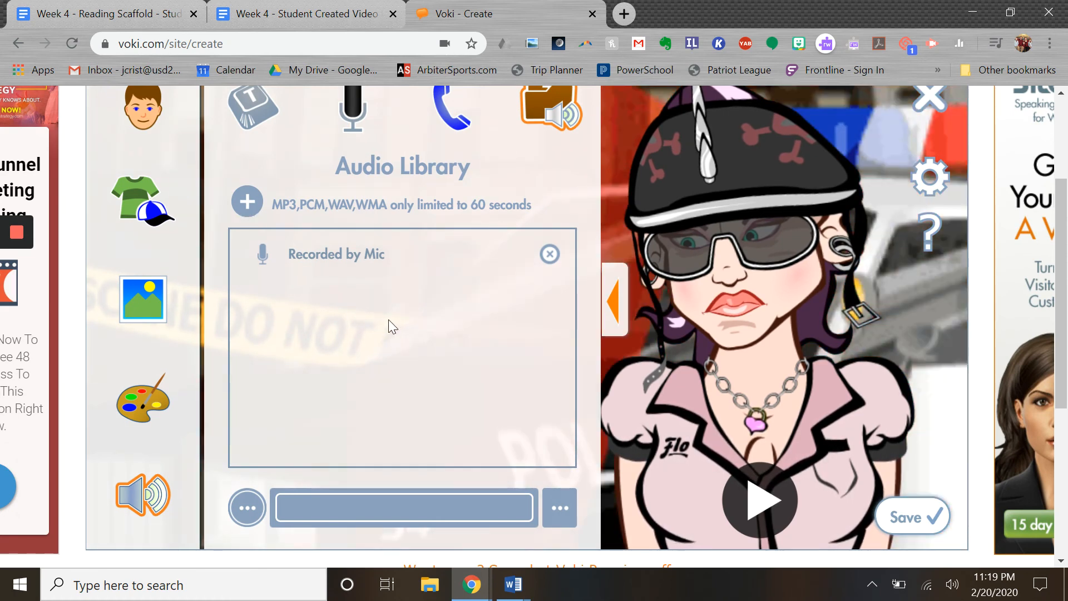
{"action": "scroll", "coordinate": [409, 347], "scroll_direction": "down", "scroll_amount": 1}
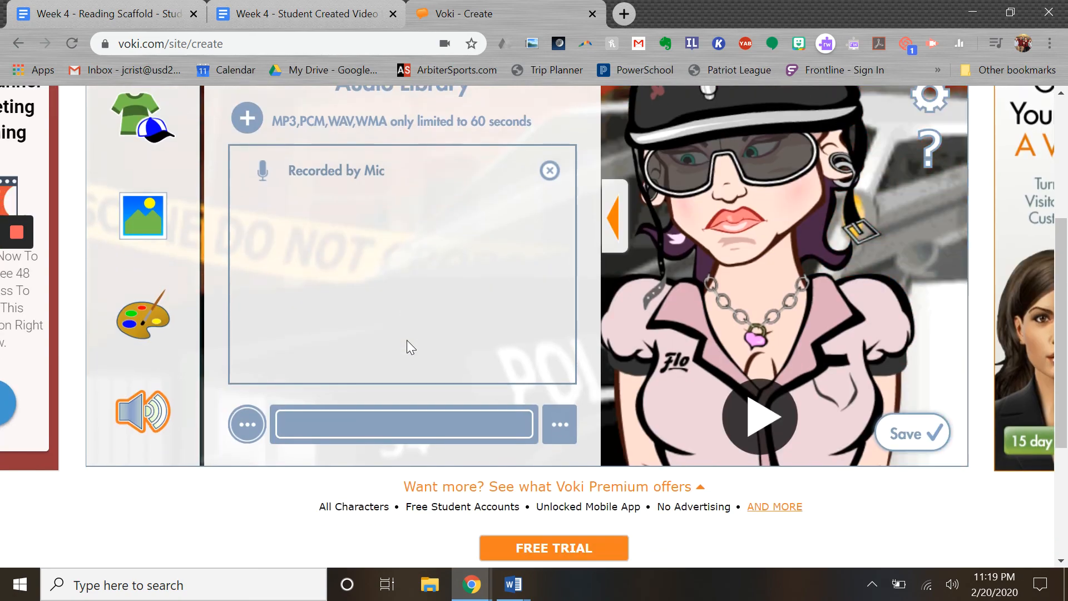
{"action": "scroll", "coordinate": [416, 345], "scroll_direction": "up", "scroll_amount": 2}
{"action": "scroll", "coordinate": [417, 350], "scroll_direction": "down", "scroll_amount": 1}
{"action": "scroll", "coordinate": [419, 350], "scroll_direction": "down", "scroll_amount": 1}
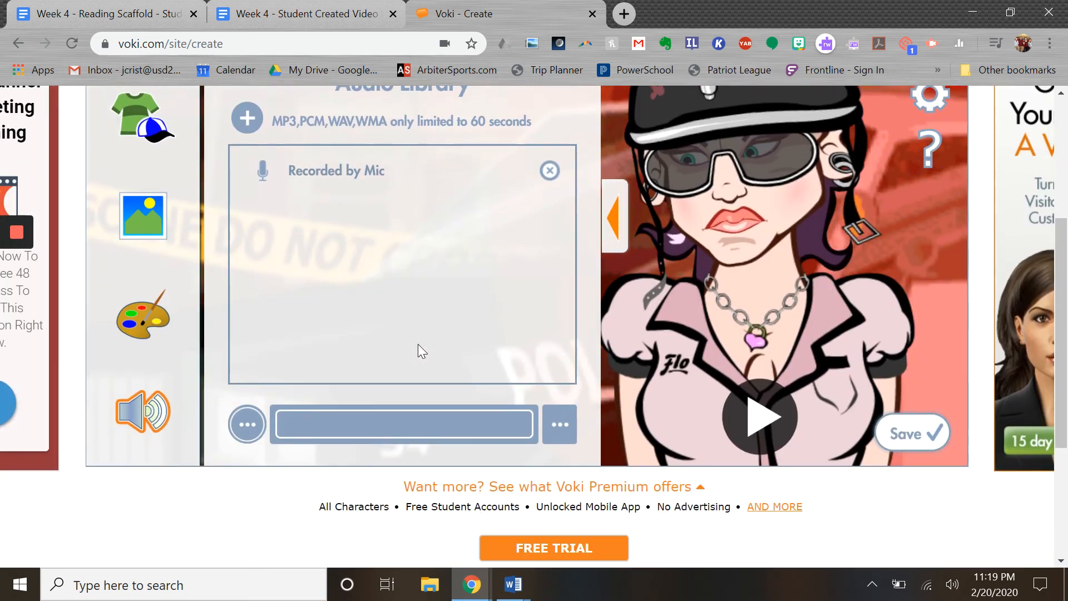
{"action": "scroll", "coordinate": [418, 351], "scroll_direction": "up", "scroll_amount": 4}
{"action": "scroll", "coordinate": [418, 350], "scroll_direction": "down", "scroll_amount": 4}
{"action": "scroll", "coordinate": [418, 344], "scroll_direction": "down", "scroll_amount": 2}
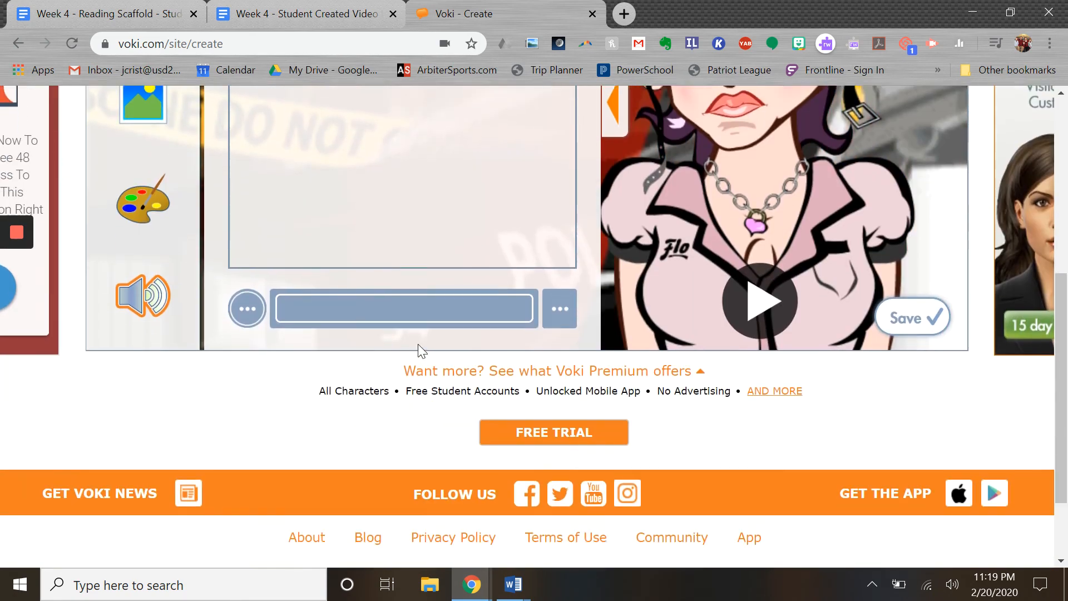
{"action": "scroll", "coordinate": [418, 347], "scroll_direction": "up", "scroll_amount": 2}
Save the punk-girl Voki with the character name 'Test' to reach its share page
{"action": "left_click", "coordinate": [921, 444]}
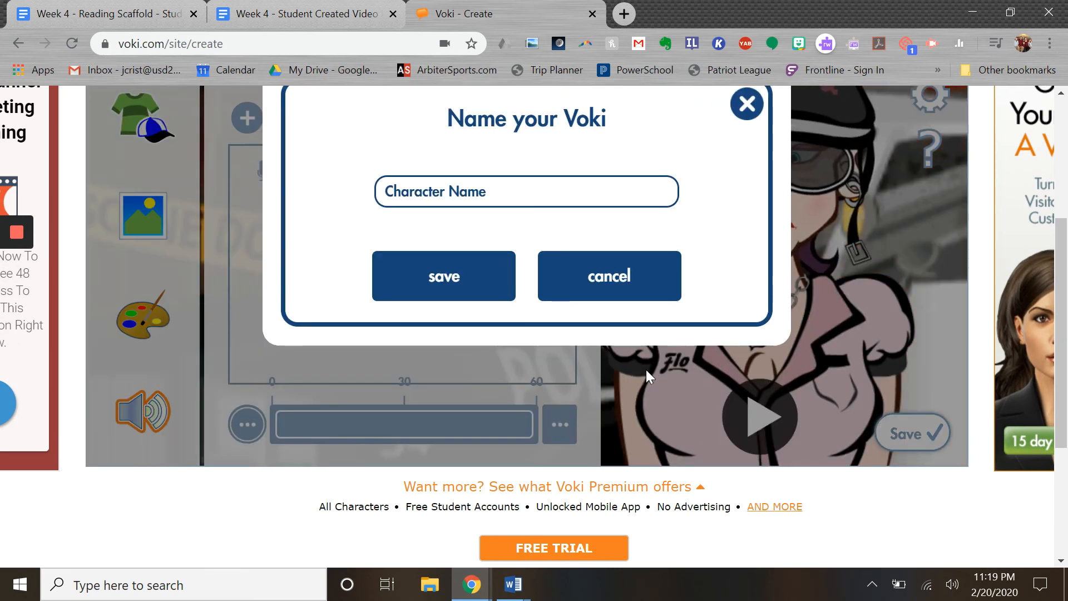
{"action": "scroll", "coordinate": [625, 349], "scroll_direction": "up", "scroll_amount": 3}
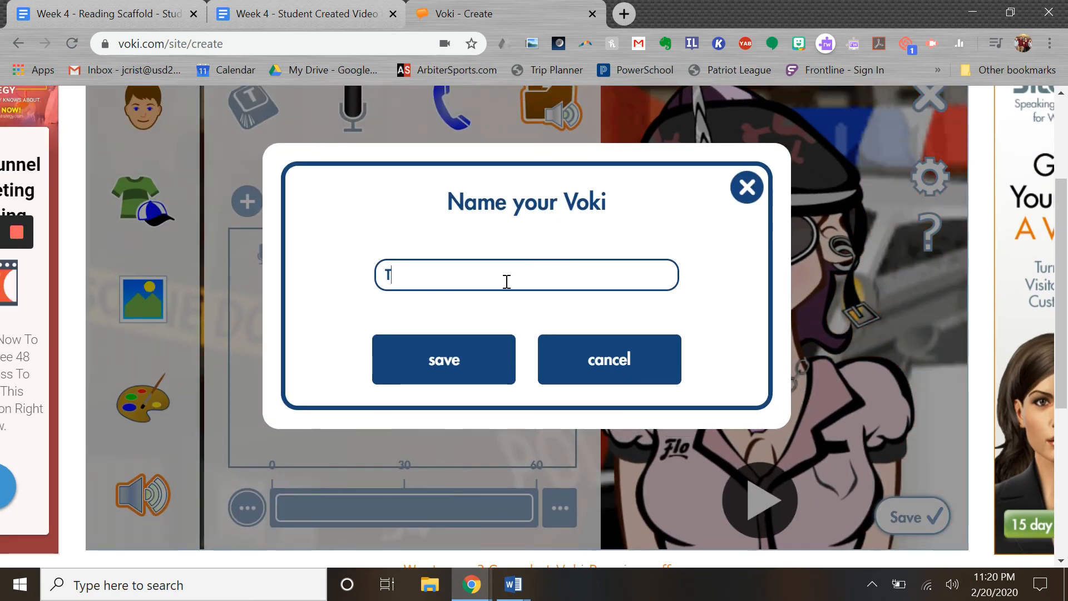
{"action": "left_click", "coordinate": [409, 361]}
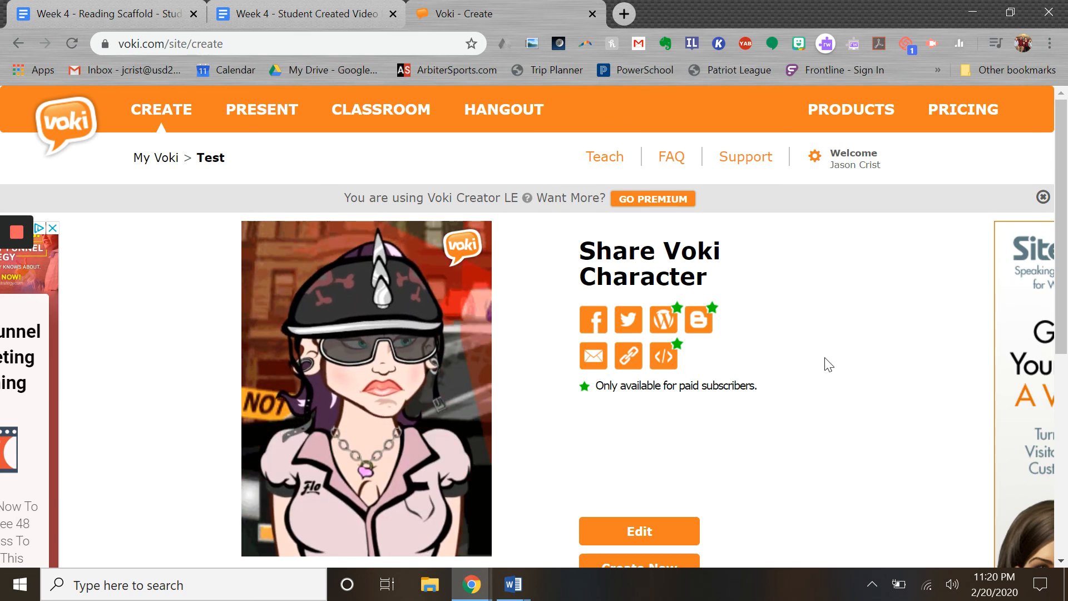
{"action": "scroll", "coordinate": [827, 363], "scroll_direction": "down", "scroll_amount": 2}
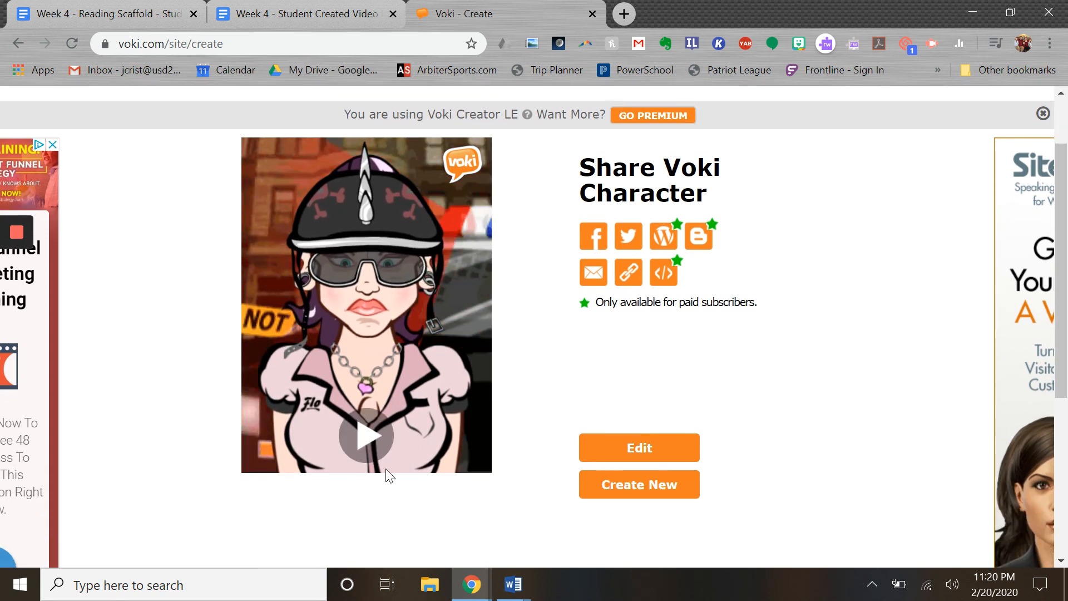
{"action": "left_click", "coordinate": [363, 436]}
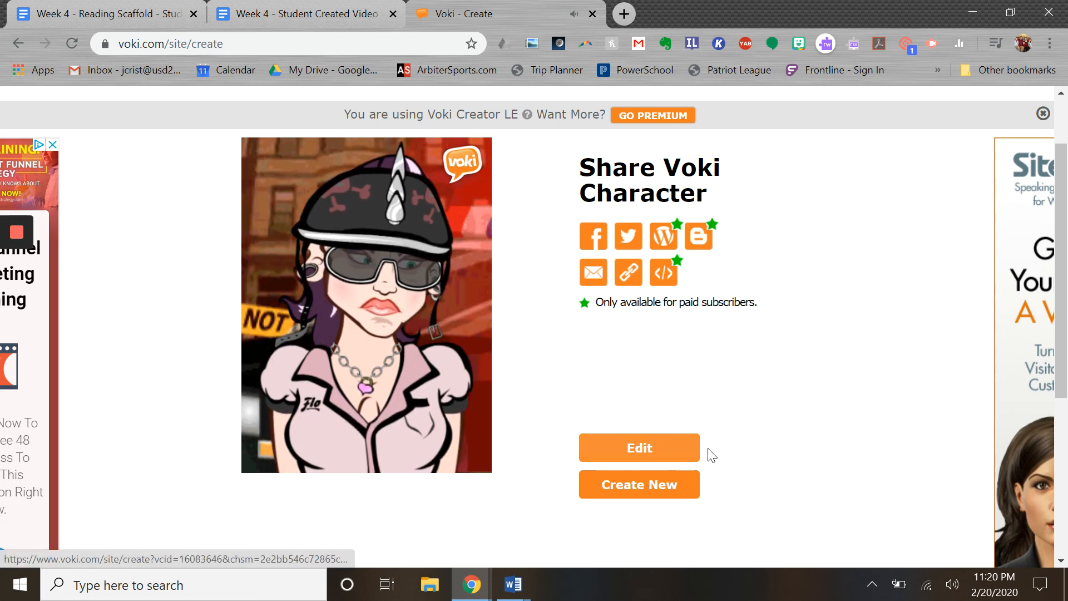
{"action": "scroll", "coordinate": [761, 388], "scroll_direction": "up", "scroll_amount": 2}
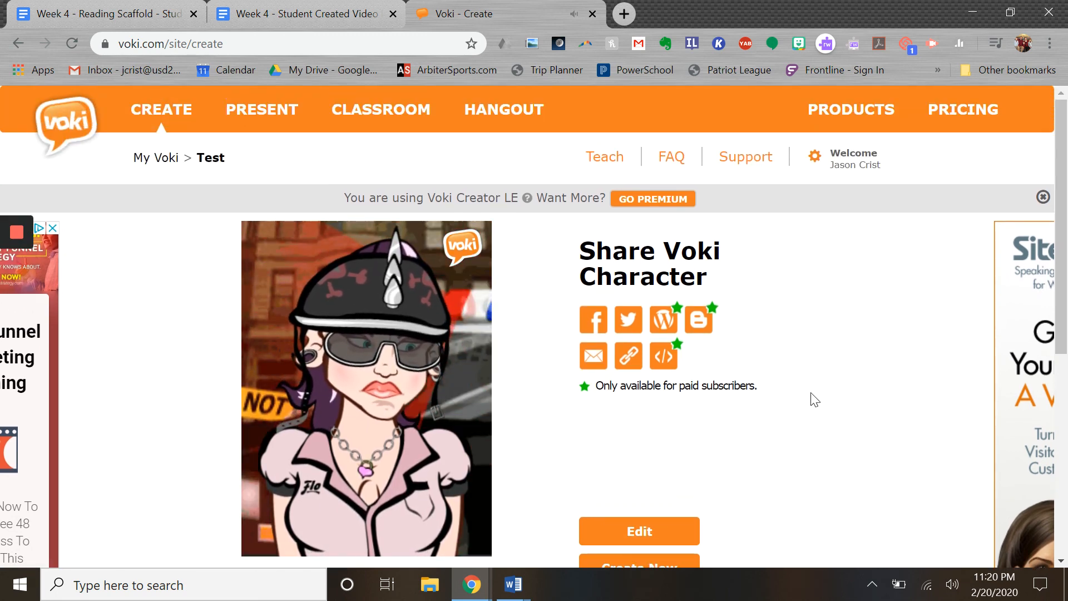